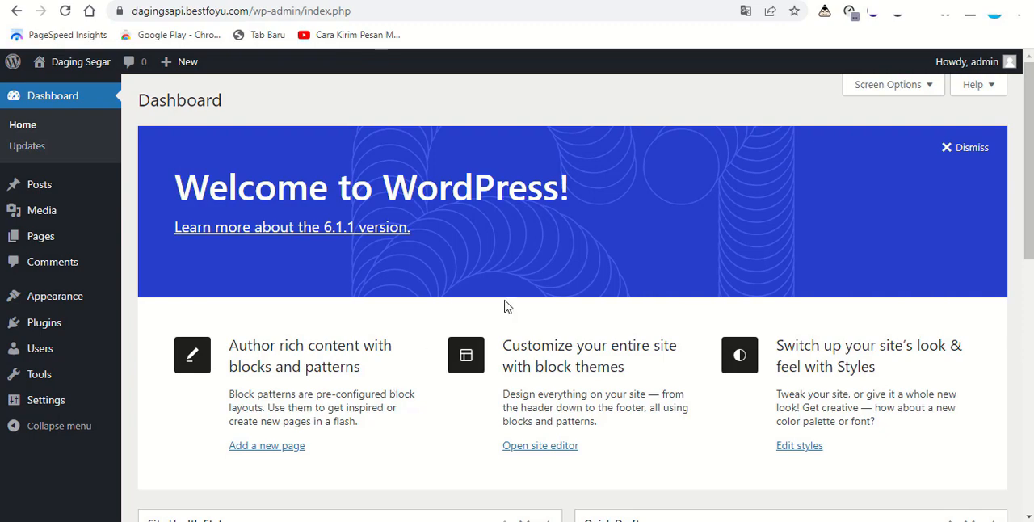
Step: Hide all dashboard screen elements except Quick Draft, including Site Health Status, At a Glance, Activity and Welcome
click(695, 1)
scroll(403, 226, up, 3)
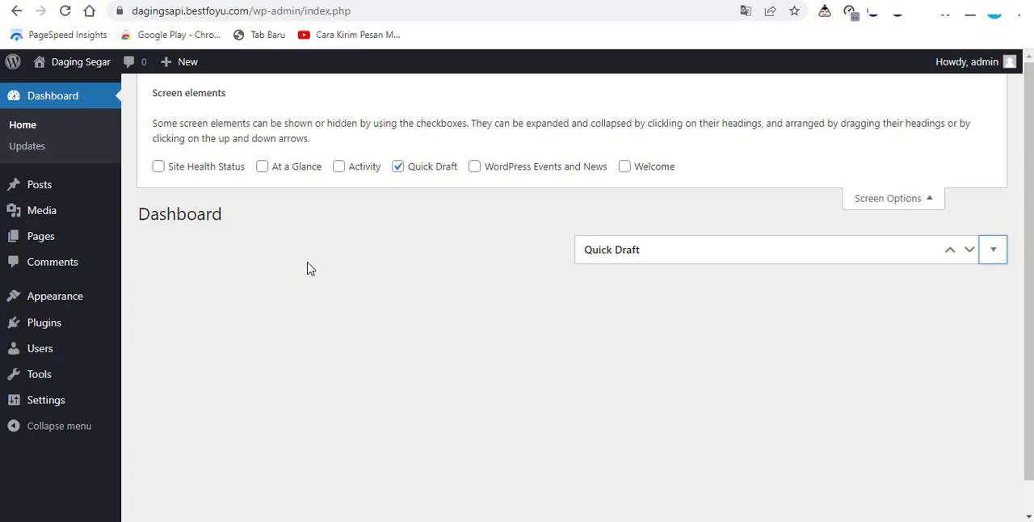
Step: Create a new page titled "Home" and publish it
mouse_move(124, 245)
click(155, 237)
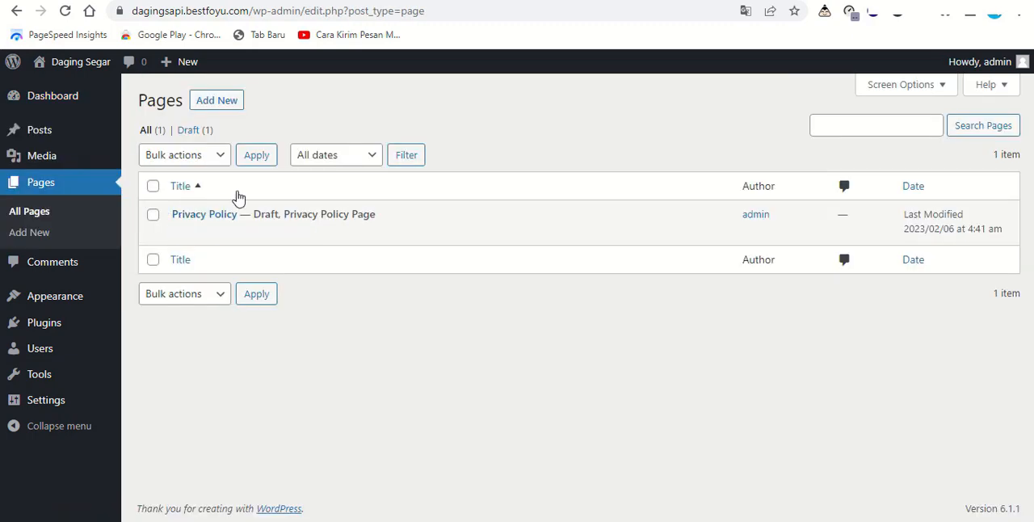
click(228, 107)
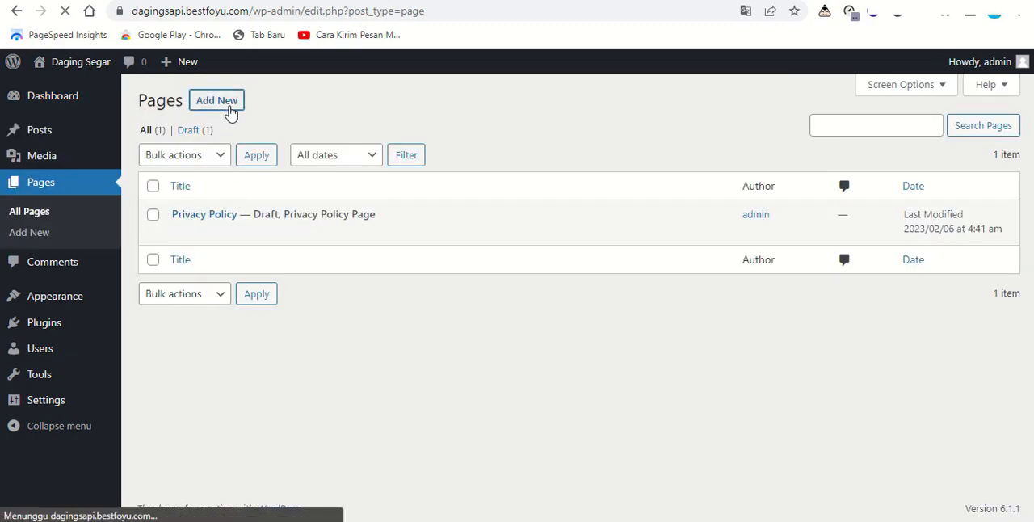
text(Home)
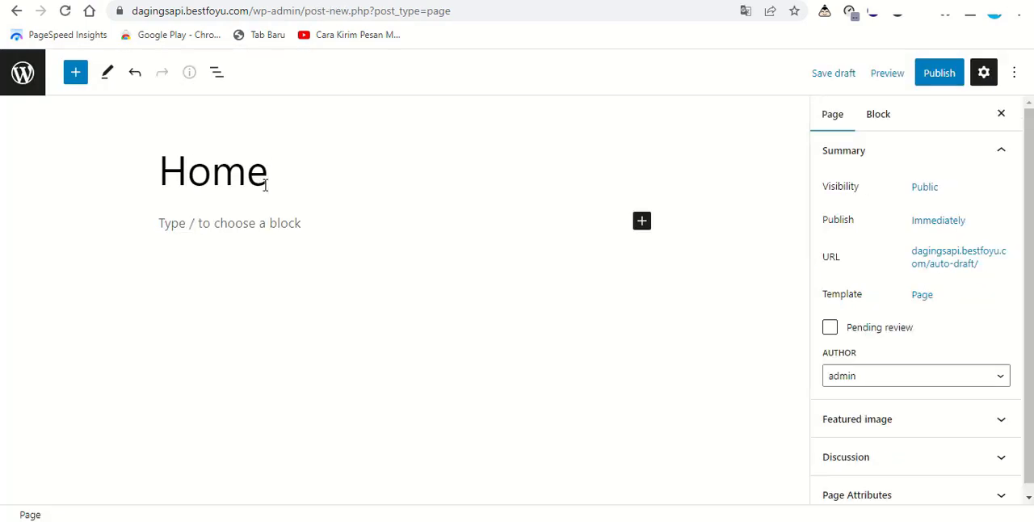
click(939, 77)
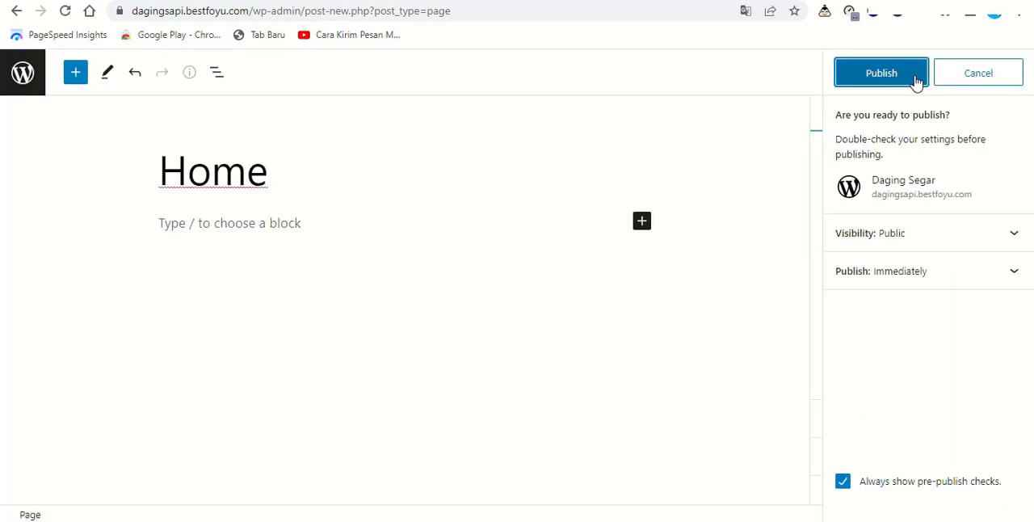
click(917, 82)
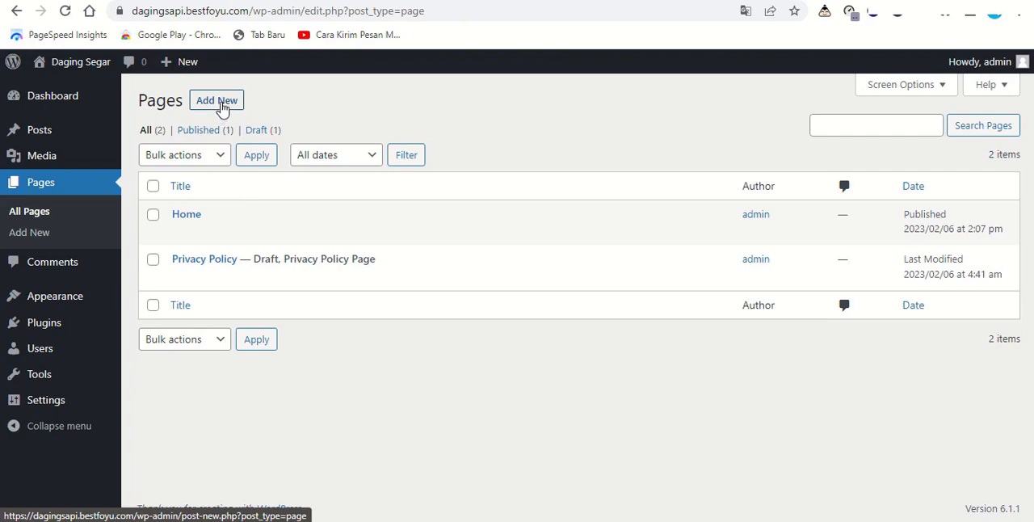
Step: Add another page titled "About", publish it and return to the page list
click(223, 108)
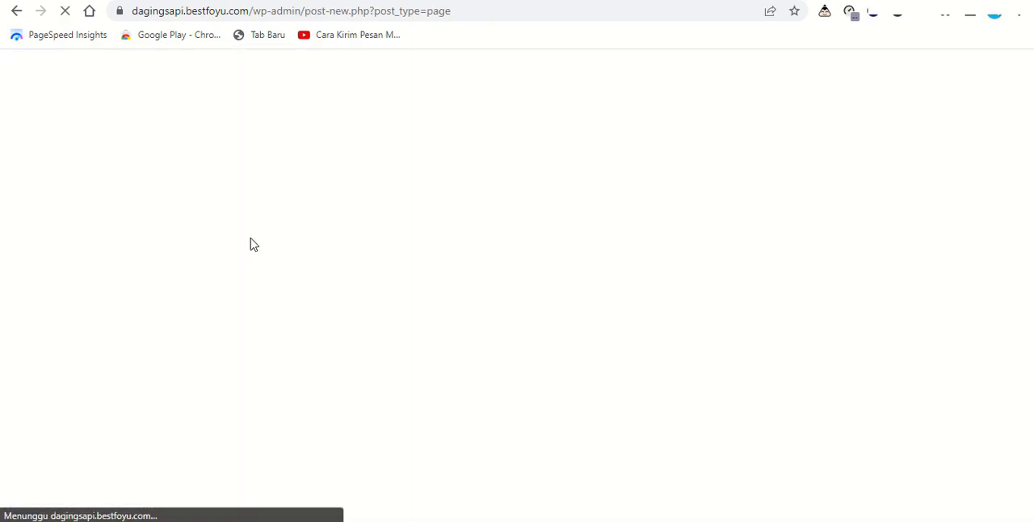
text(About)
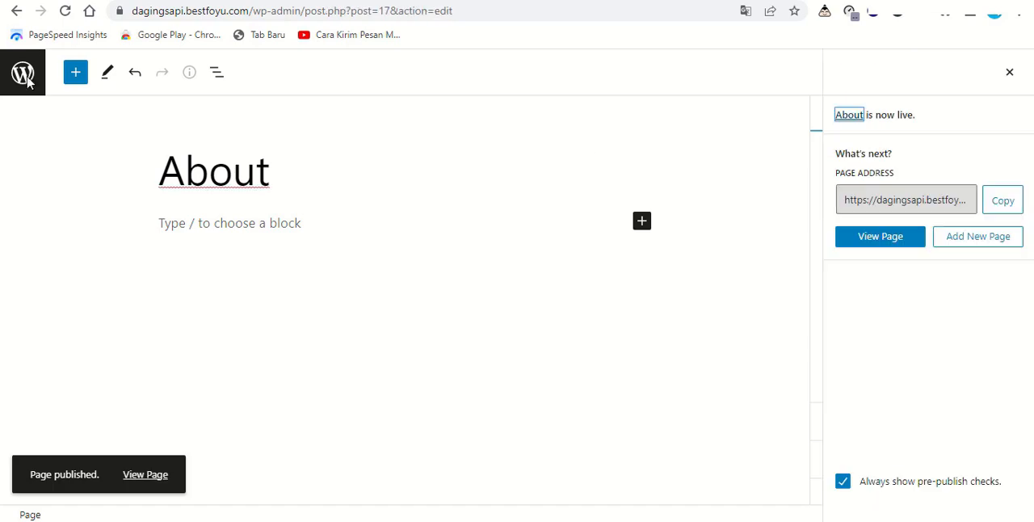
click(24, 77)
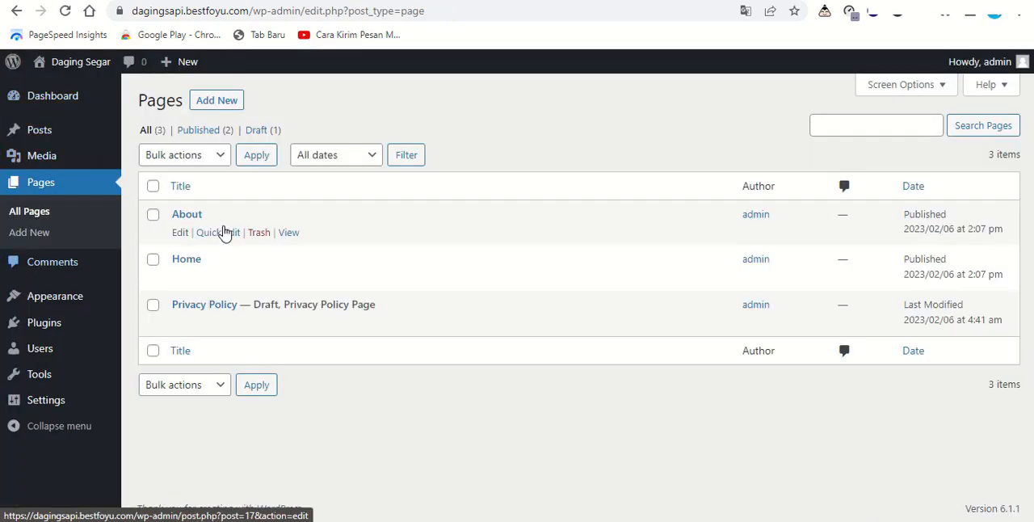
Step: Create and publish two more pages titled "Blog" and "Contact"
click(216, 100)
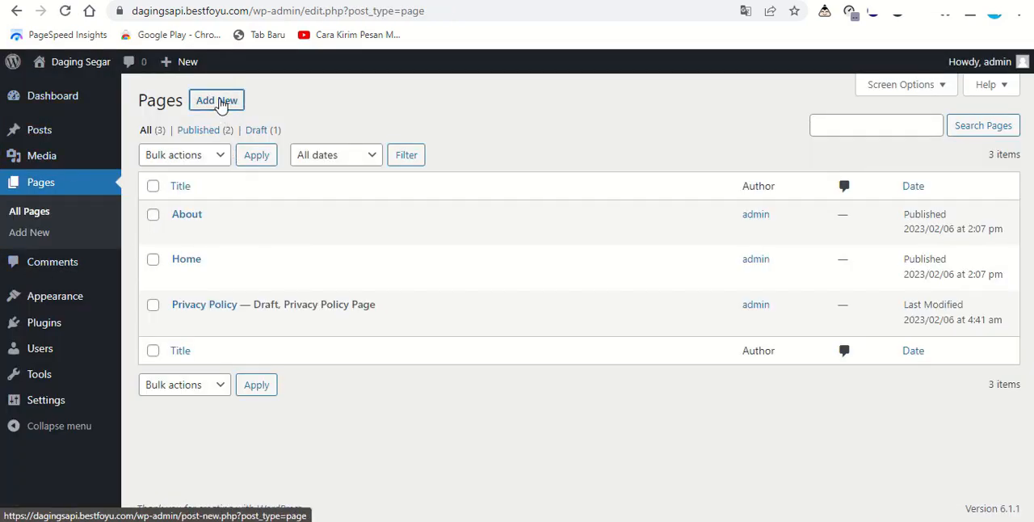
text(Bl)
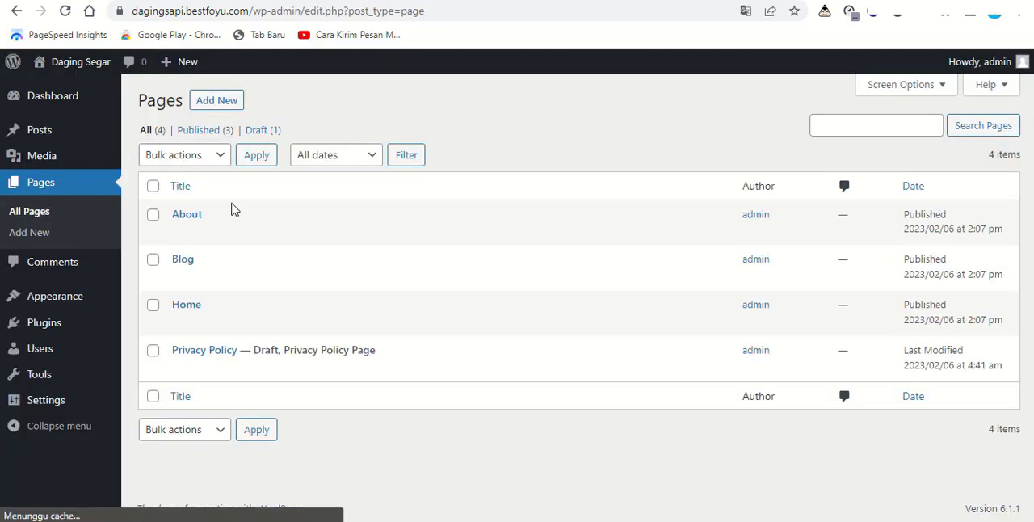
click(219, 101)
text(Contac)
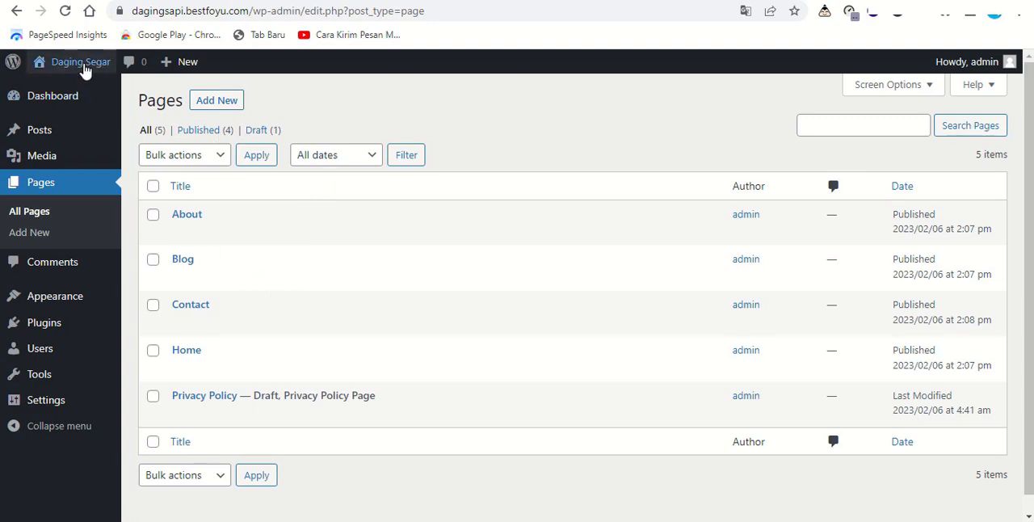
Step: View the live site to check its navigation links, and return to the admin pages
mouse_move(75, 65)
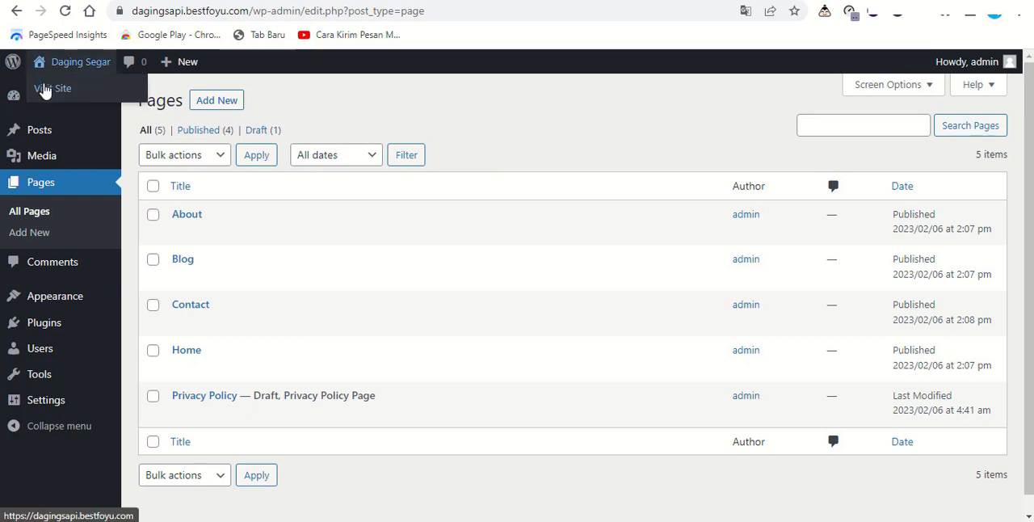
click(47, 90)
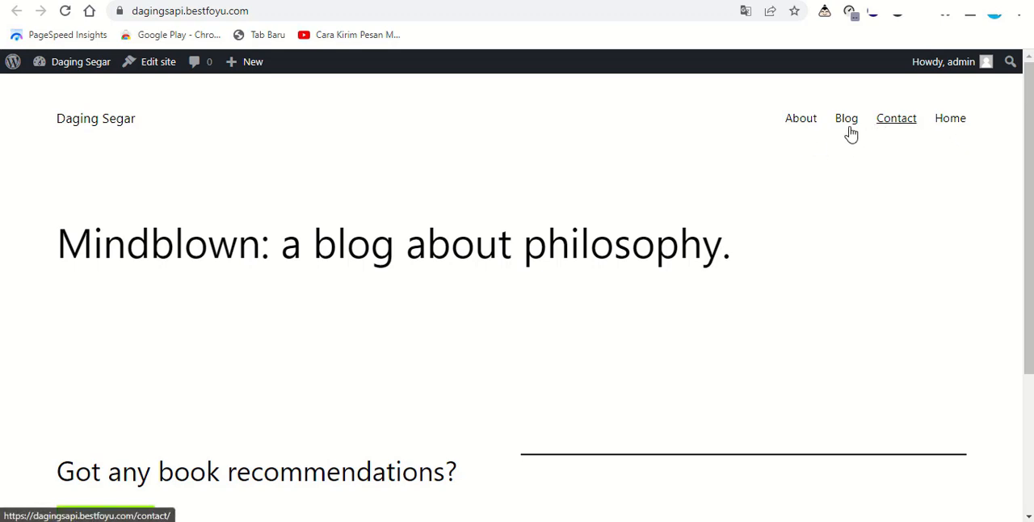
key(ctrl+shift+Tab)
Step: In the Reading settings, use a static homepage with Home as homepage and Blog as posts page, and save
click(24, 399)
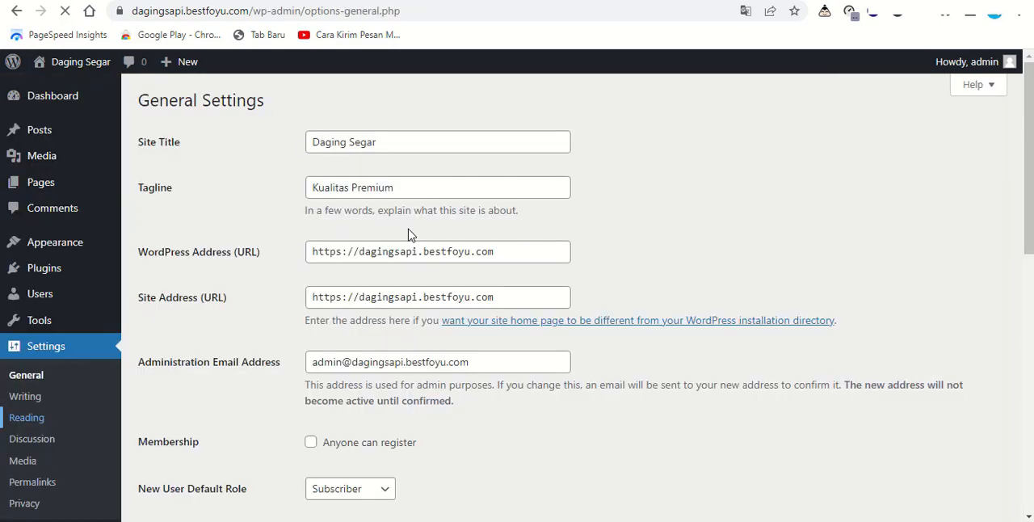
click(411, 203)
click(404, 285)
click(416, 239)
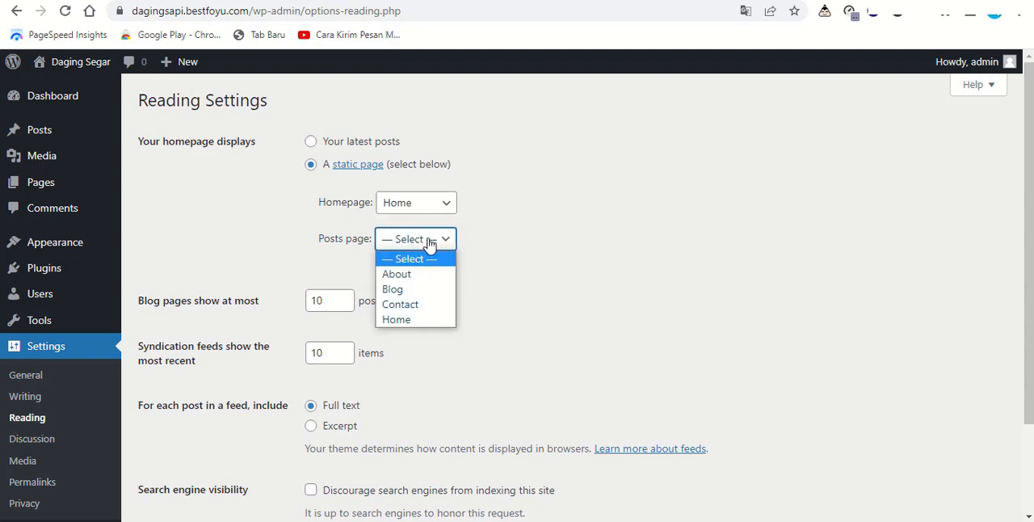
click(420, 289)
scroll(418, 293, down, 2)
click(201, 457)
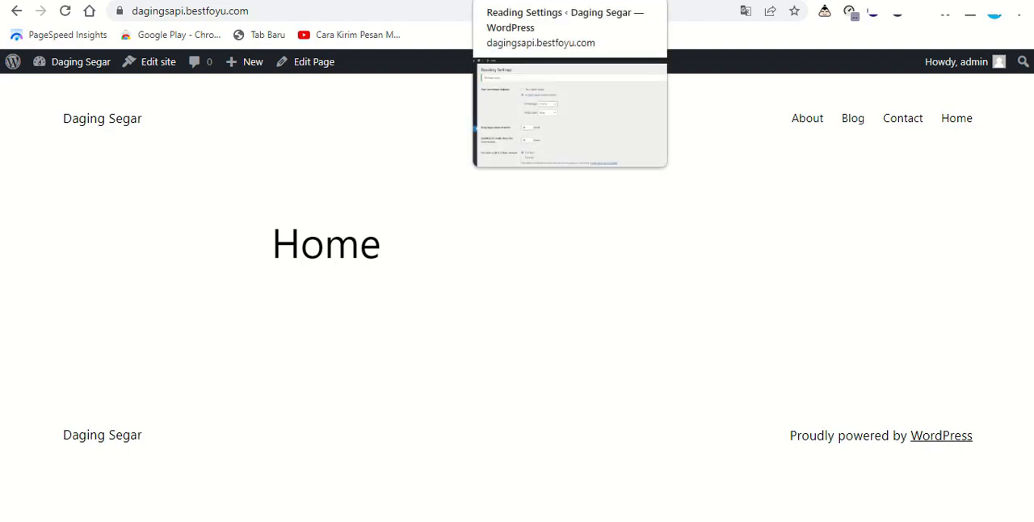
Step: Return to the page list and permanently delete the Home, About, Blog and Contact pages
click(488, 1)
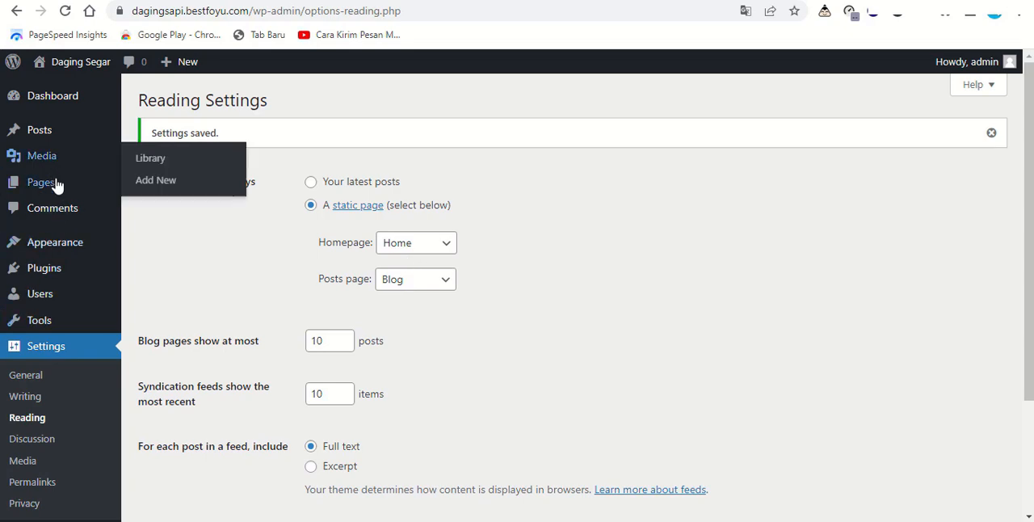
mouse_move(122, 194)
click(150, 188)
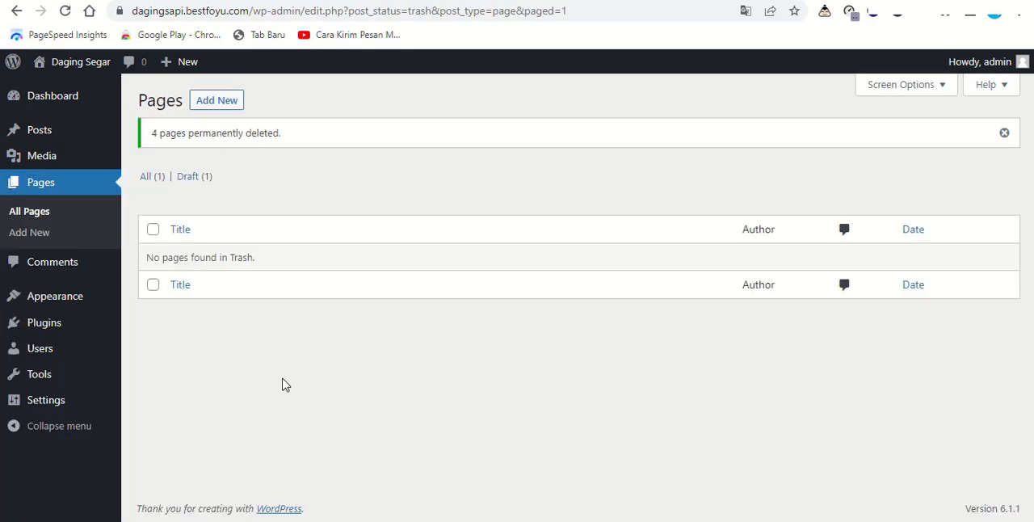
Step: Go to the installed themes and look at customizing the active Twenty Twenty-Three theme
click(74, 304)
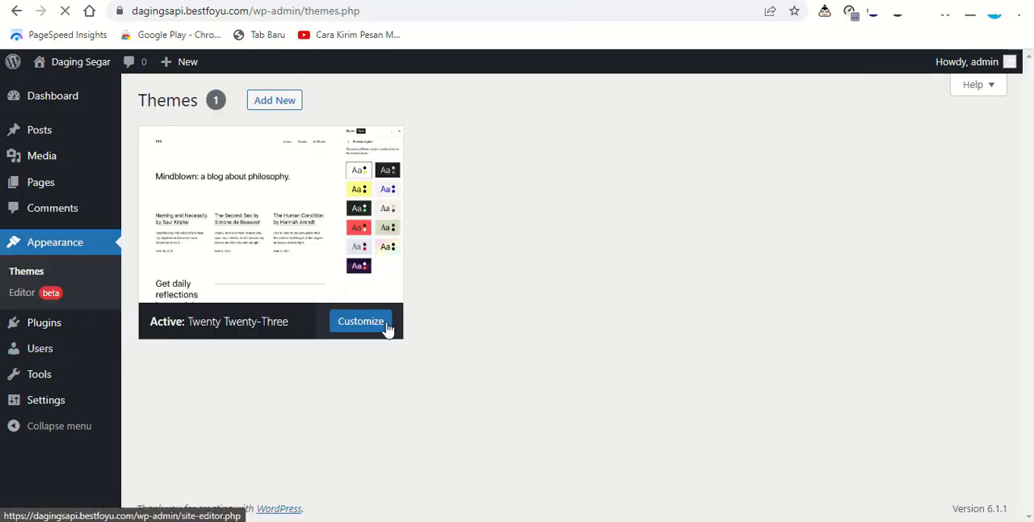
click(380, 323)
scroll(517, 294, up, 2)
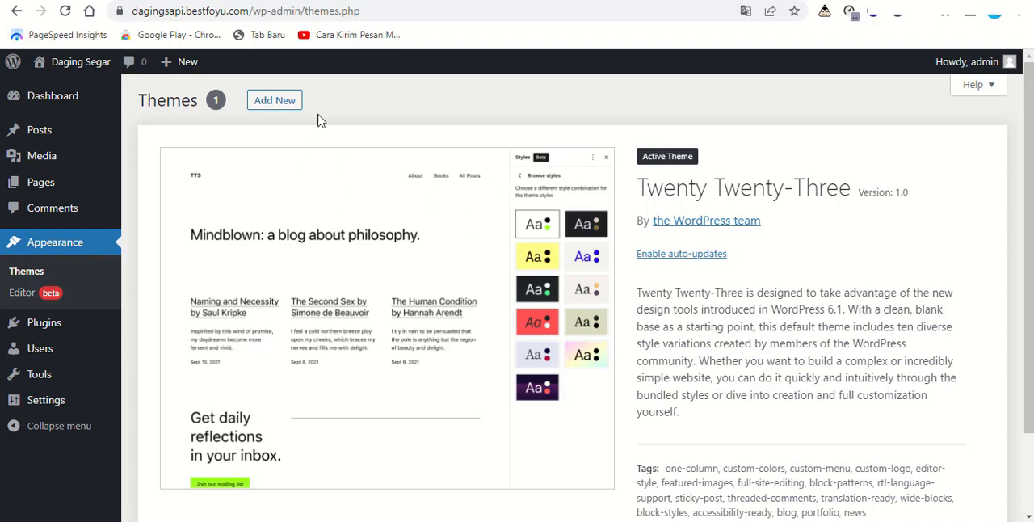
Step: Browse the popular themes available for installation
click(277, 104)
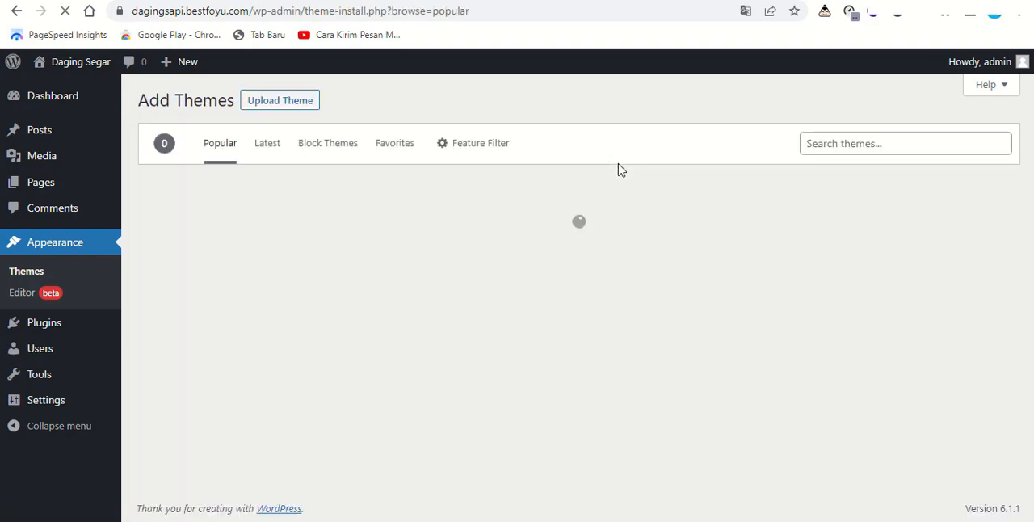
scroll(619, 299, down, 10)
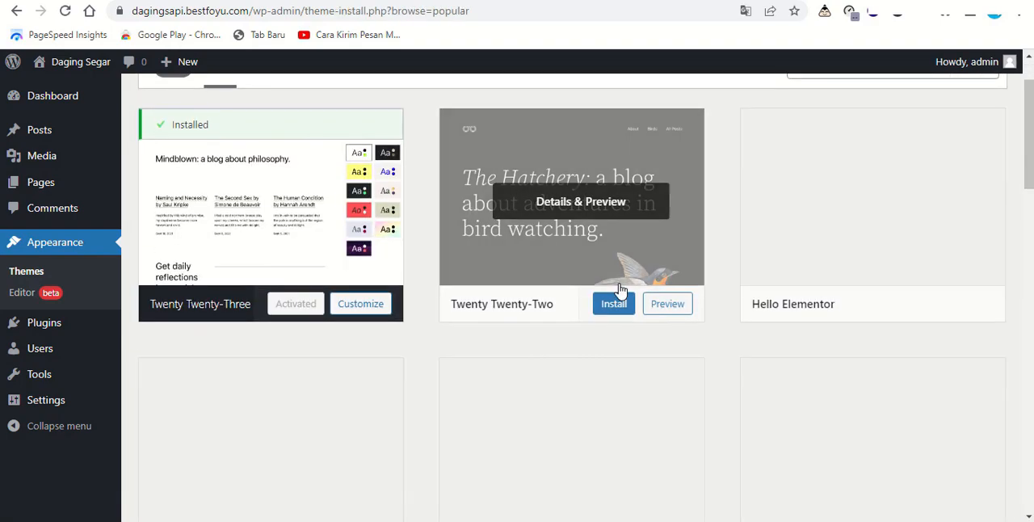
scroll(568, 309, down, 20)
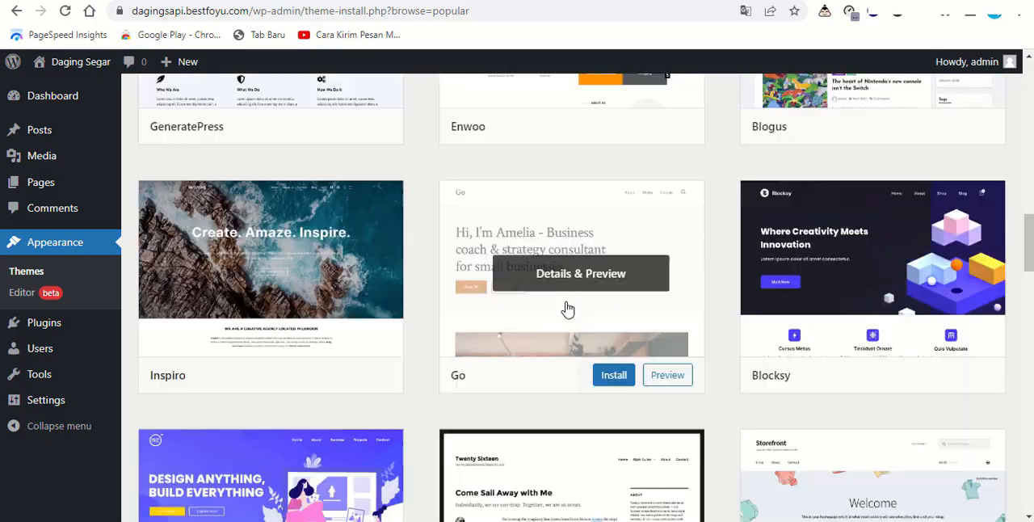
scroll(580, 307, down, 20)
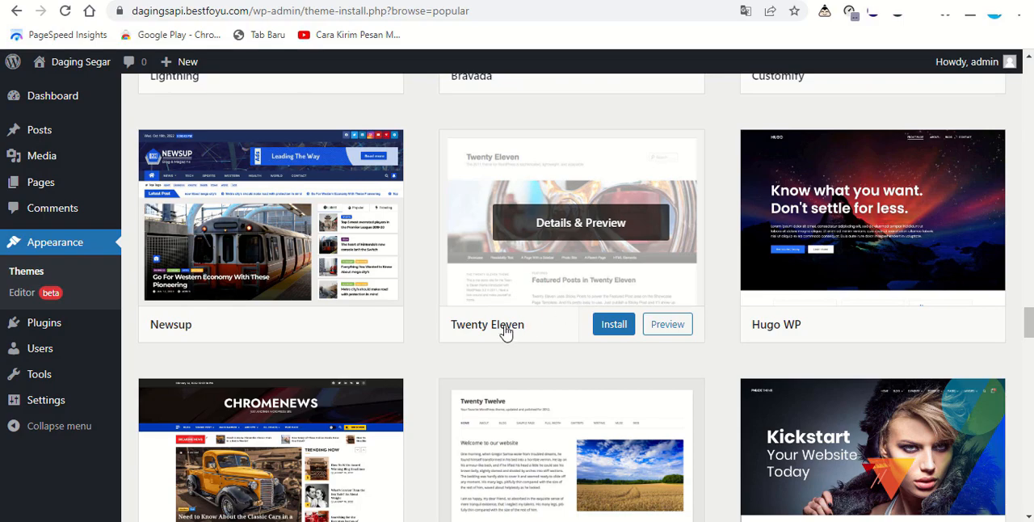
scroll(505, 332, down, 5)
scroll(563, 323, down, 3)
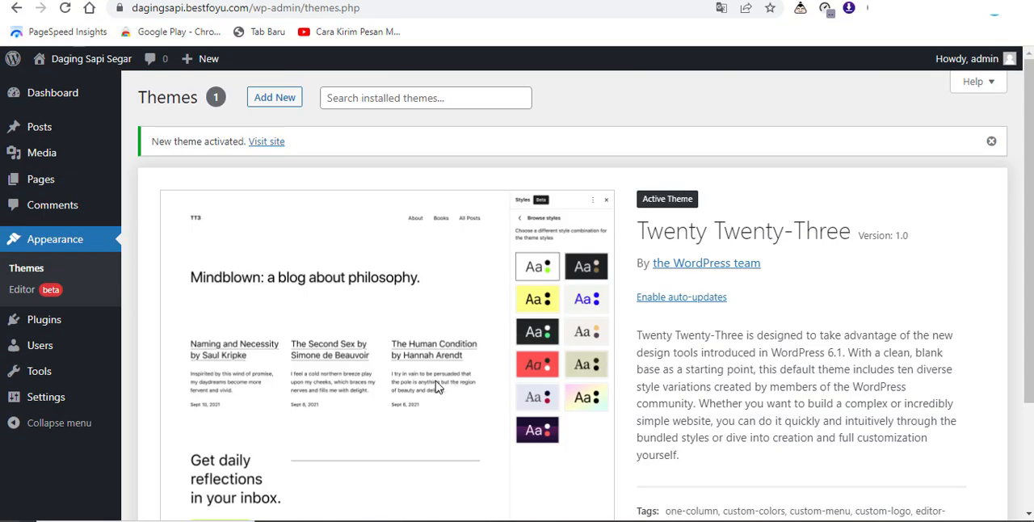
Step: Review the active Twenty Twenty-Three theme's details and its appearance on the live site
scroll(438, 387, down, 3)
scroll(468, 375, up, 3)
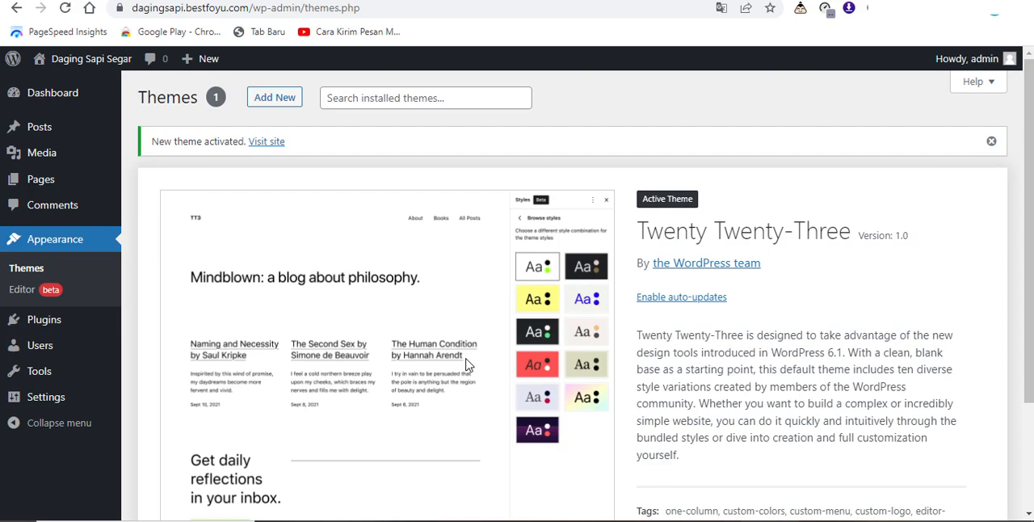
scroll(466, 365, down, 3)
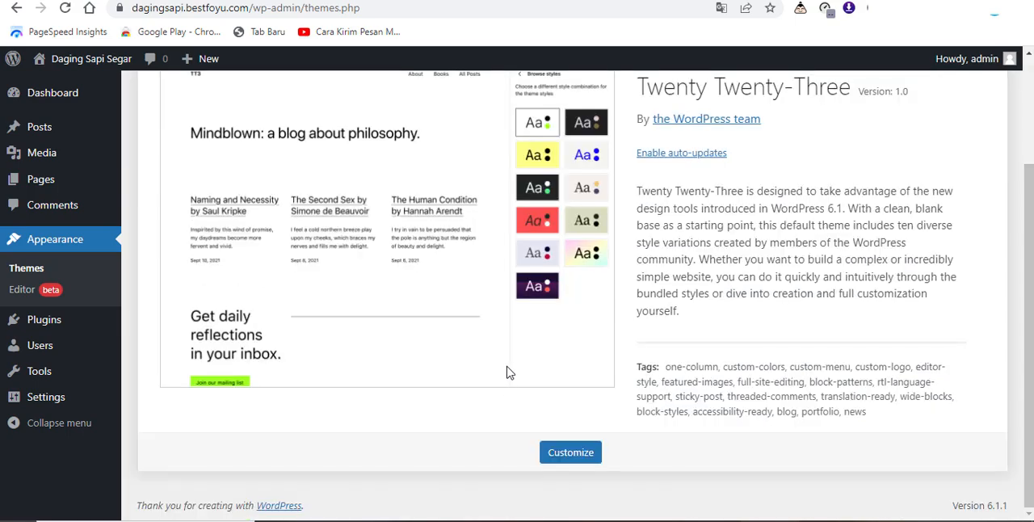
scroll(549, 407, up, 1)
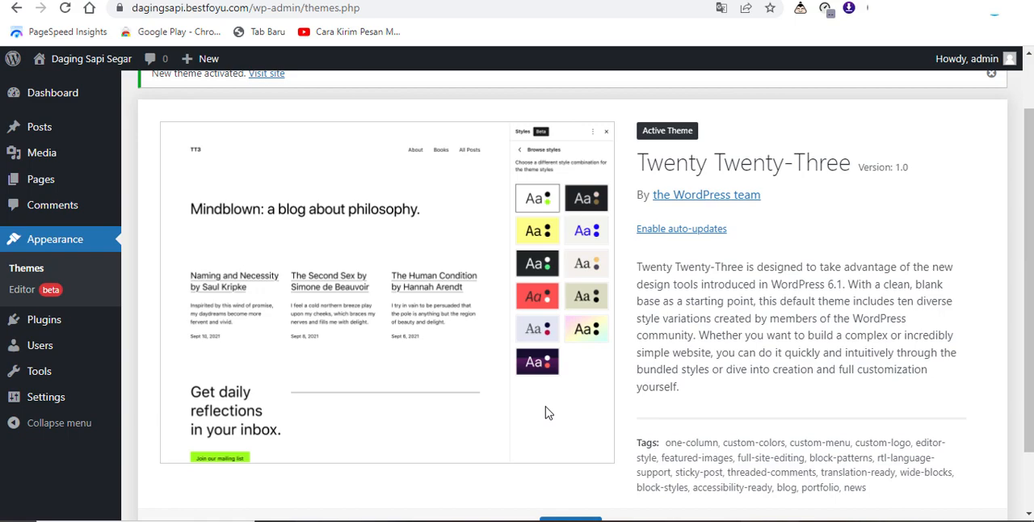
scroll(546, 413, up, 1)
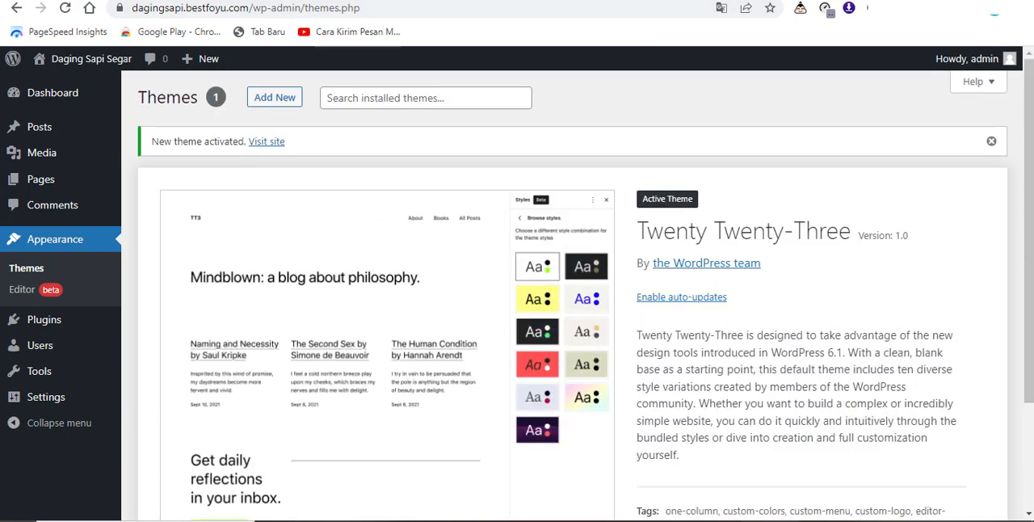
click(297, 1)
scroll(540, 301, down, 3)
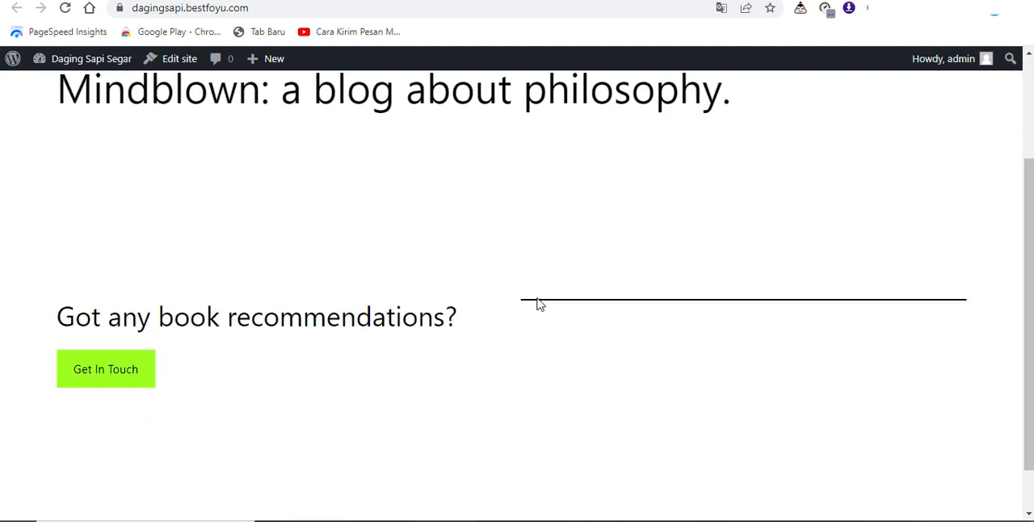
scroll(538, 302, up, 3)
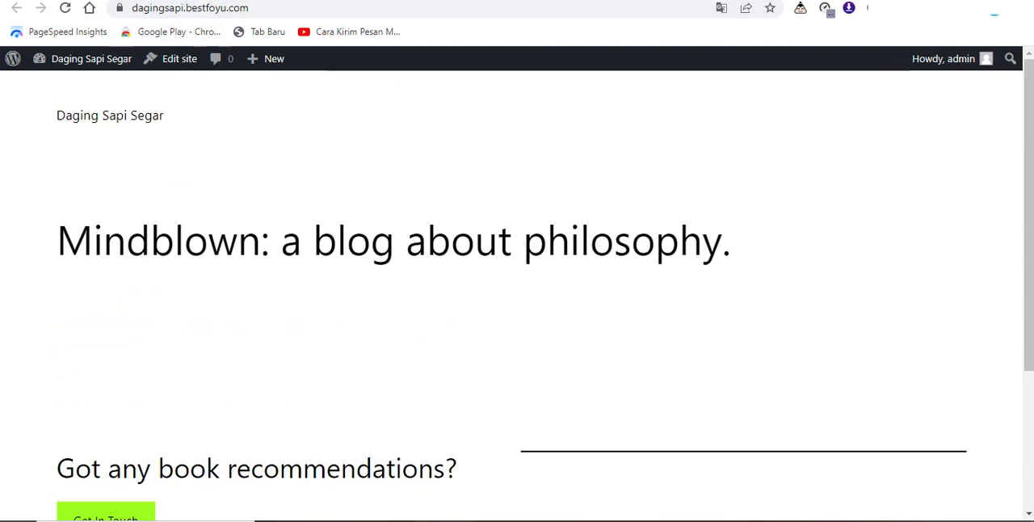
click(142, 1)
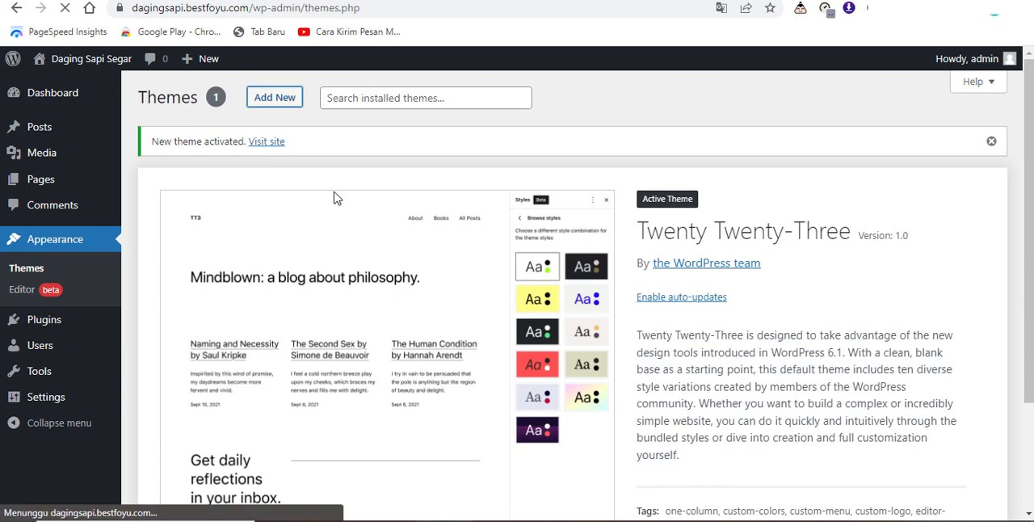
Step: Look through the popular themes offered for installation, including Astra
click(275, 97)
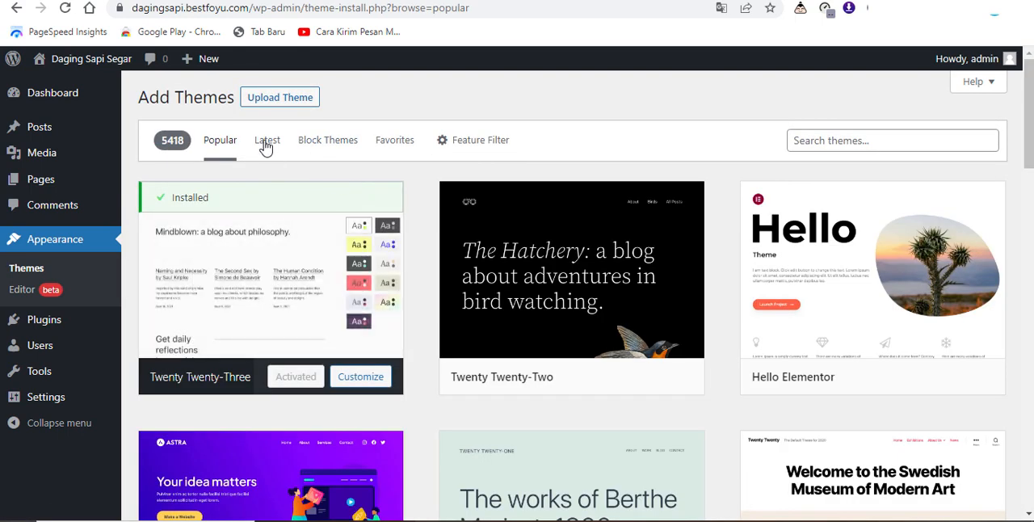
scroll(399, 293, down, 3)
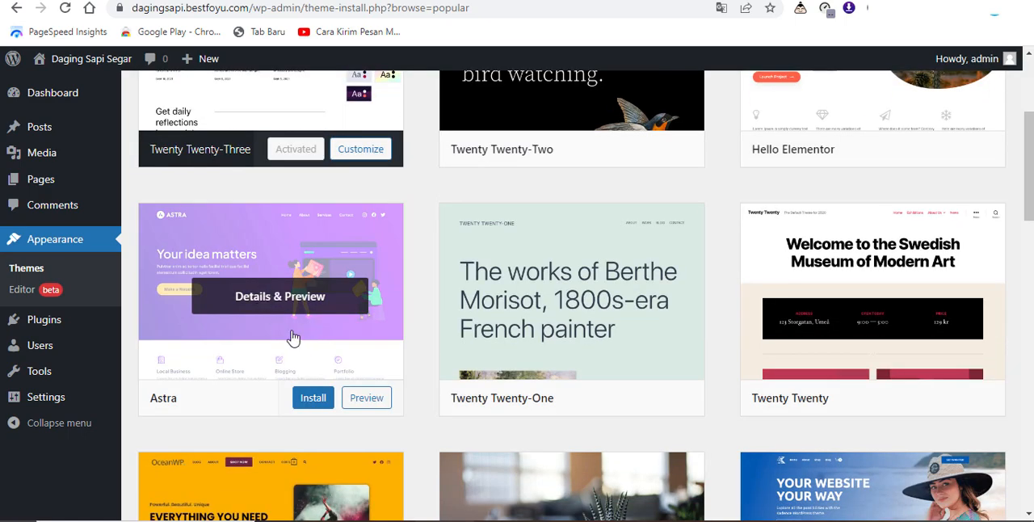
scroll(452, 340, up, 2)
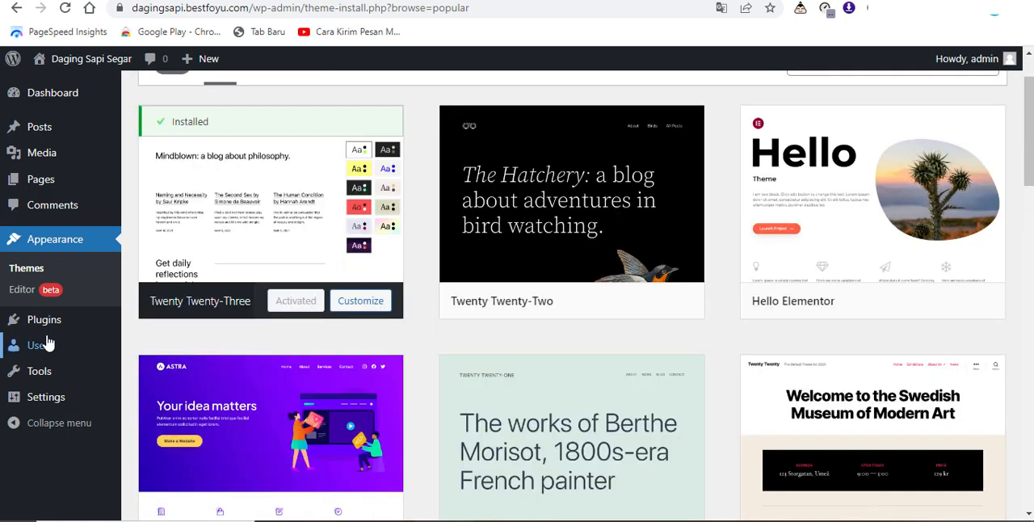
Step: Go to adding a new plugin and search the plugin directory for "starter"
mouse_move(55, 328)
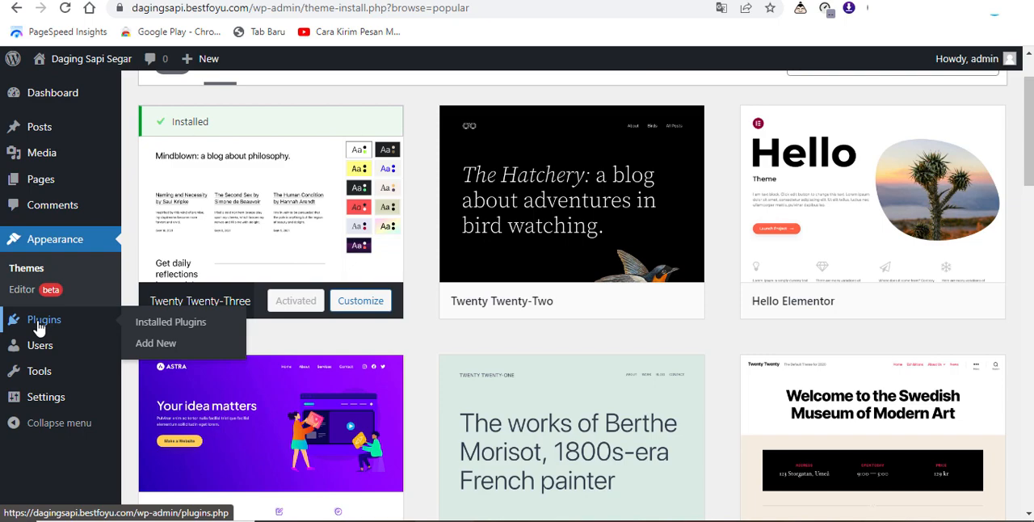
click(155, 343)
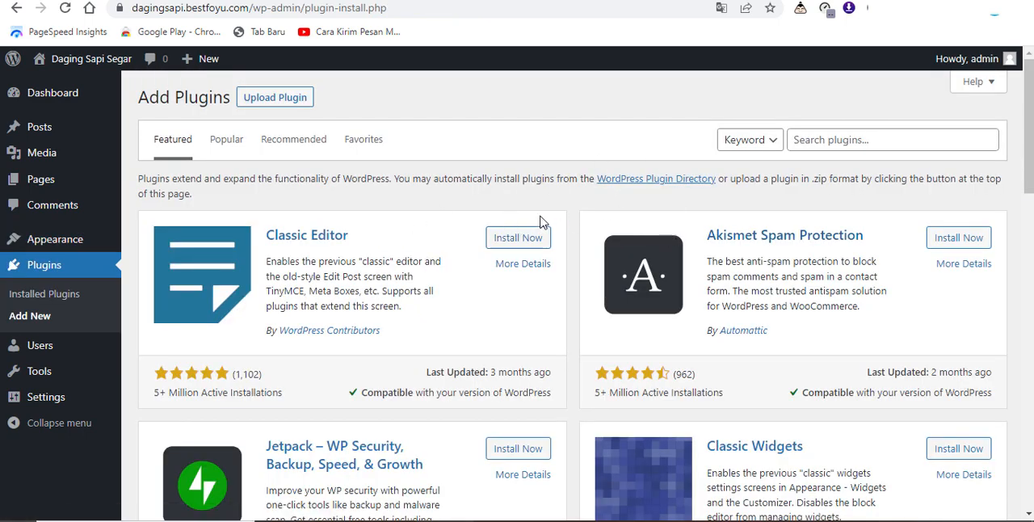
scroll(542, 223, down, 1)
scroll(542, 224, up, 1)
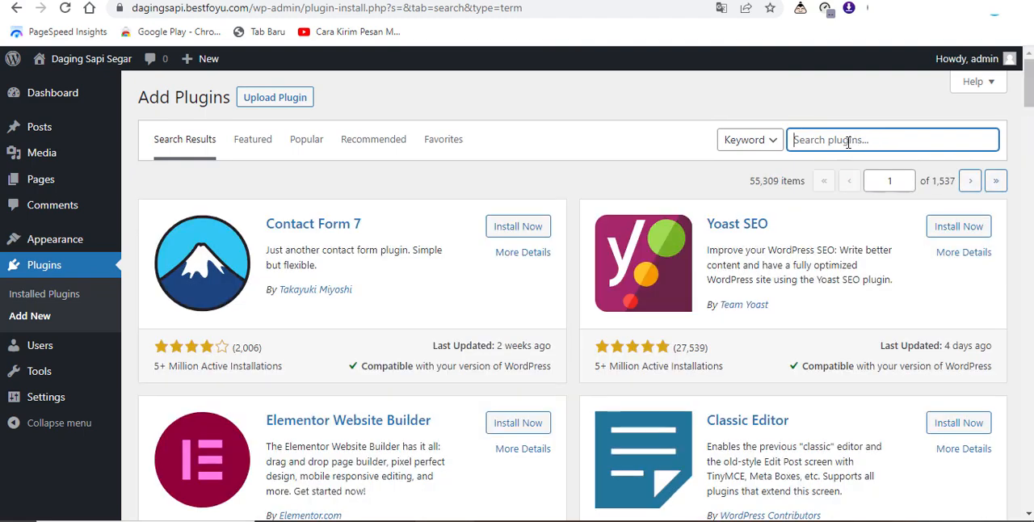
text(s)
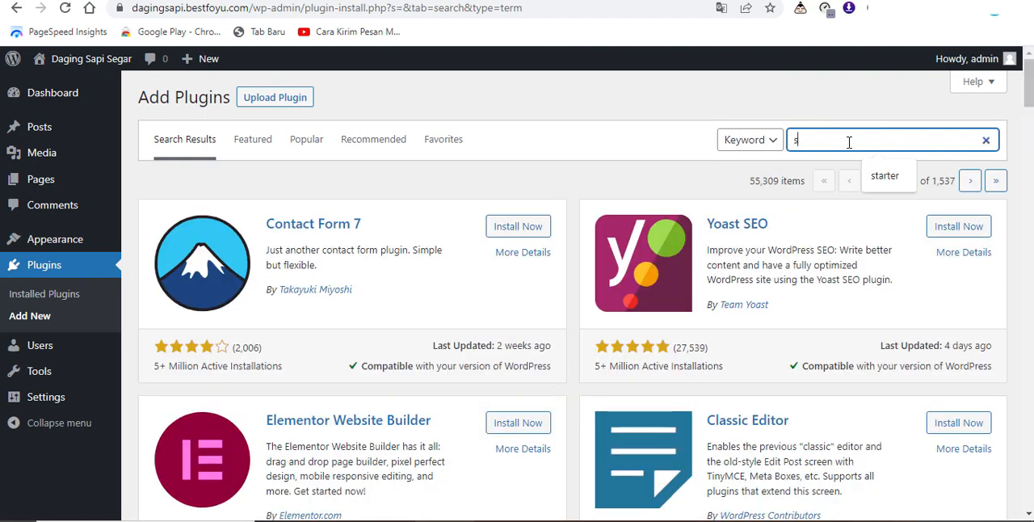
text(tar)
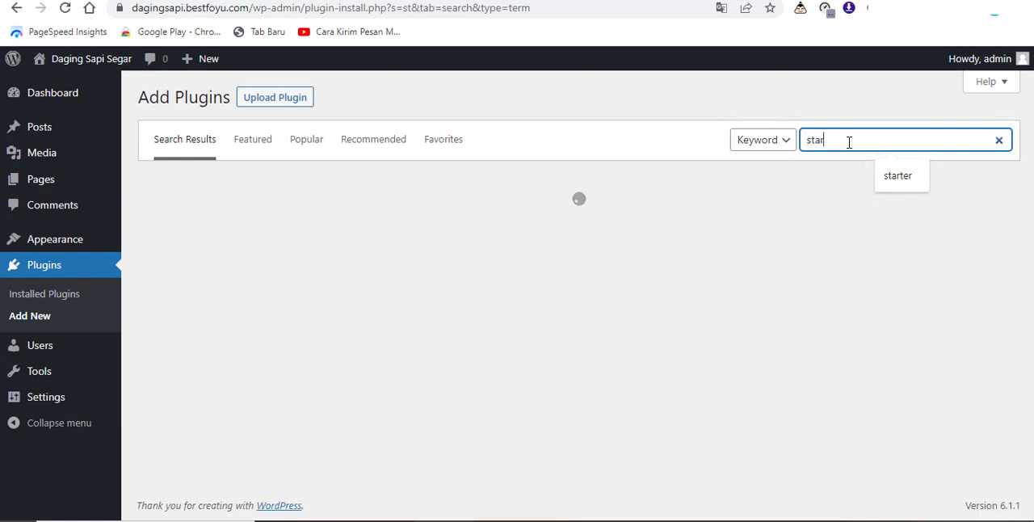
text(ter)
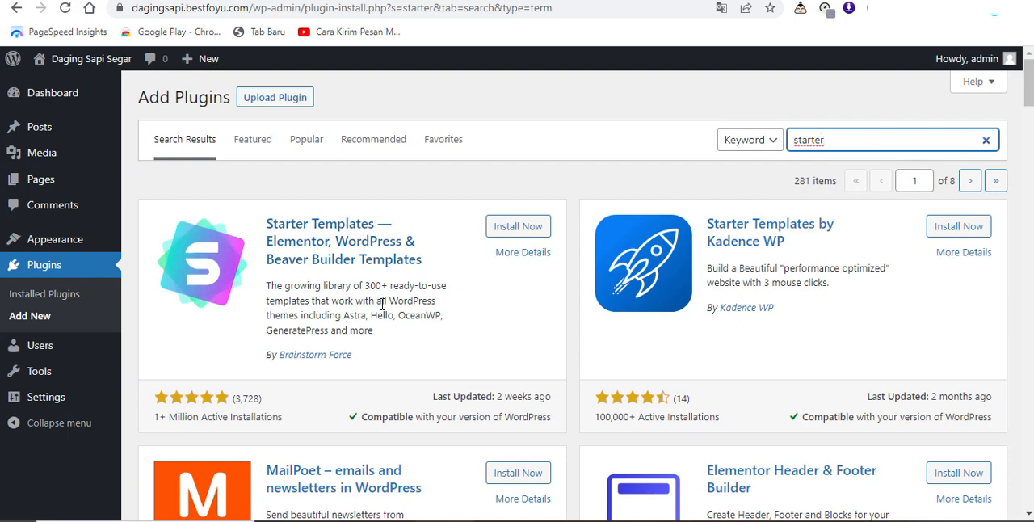
Step: Install and activate the Starter Templates plugin by Brainstorm Force and open its template library
click(518, 233)
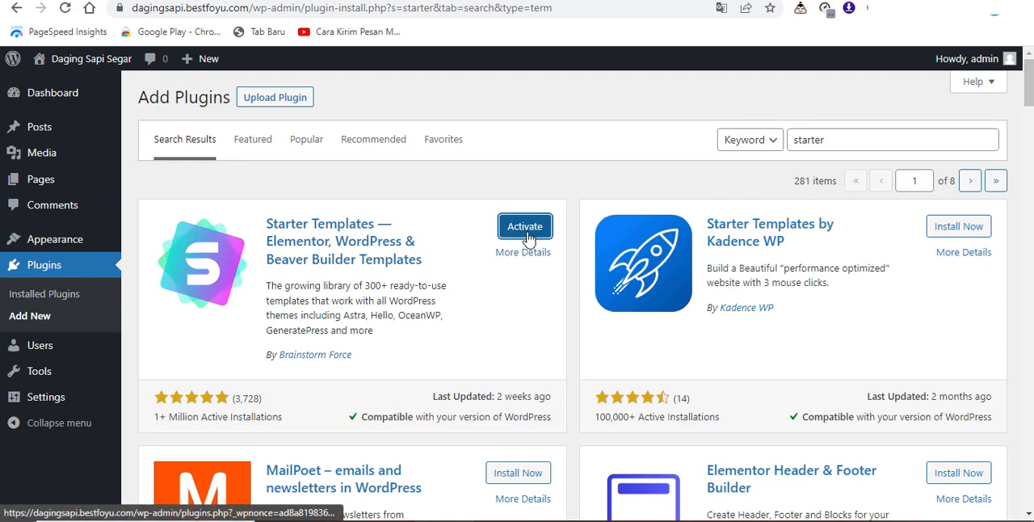
click(526, 238)
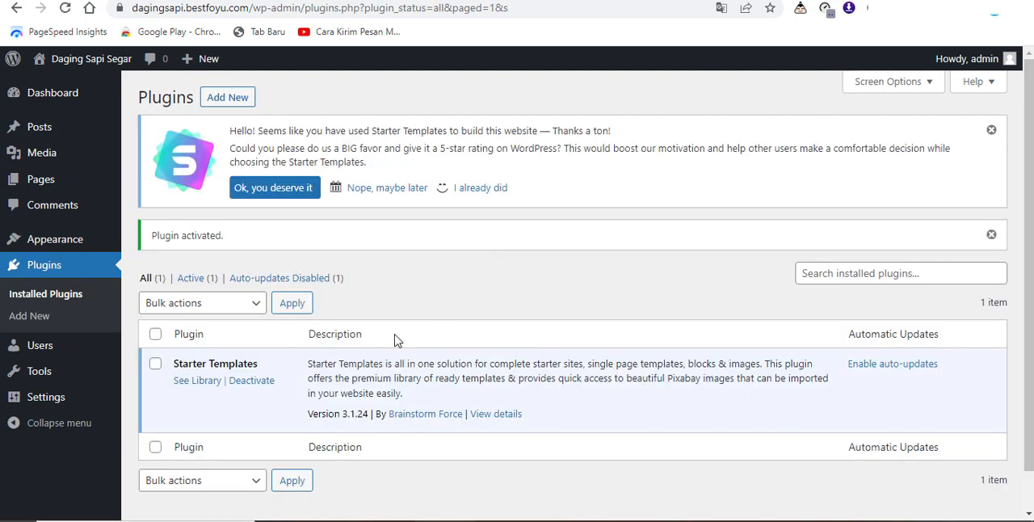
scroll(364, 364, down, 1)
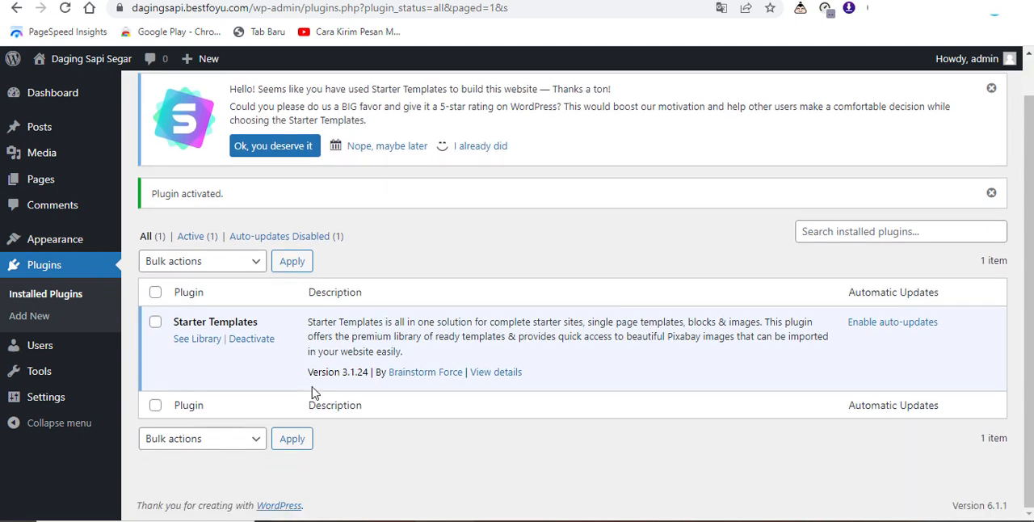
click(206, 346)
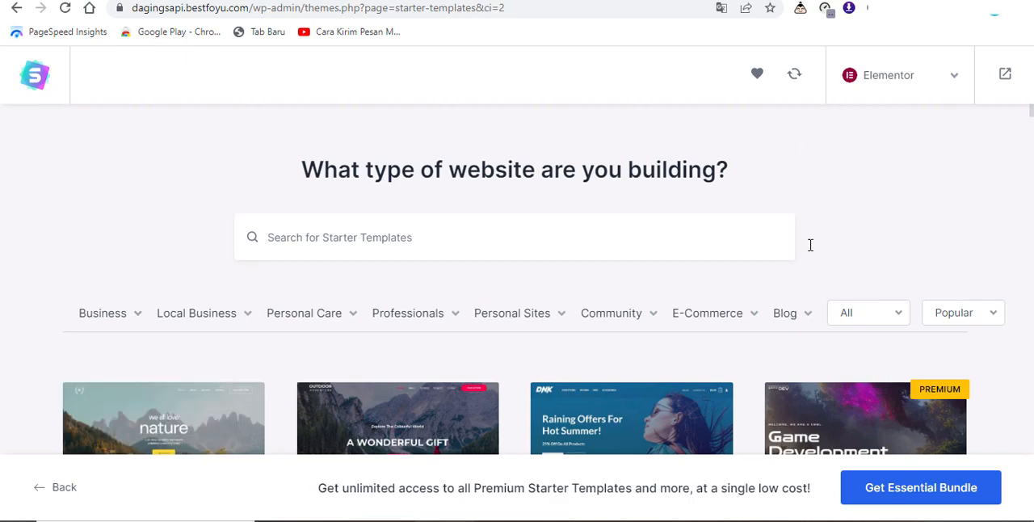
Step: Browse the Elementor starter templates and the website categories in the library for a suitable design
scroll(1028, 278, down, 3)
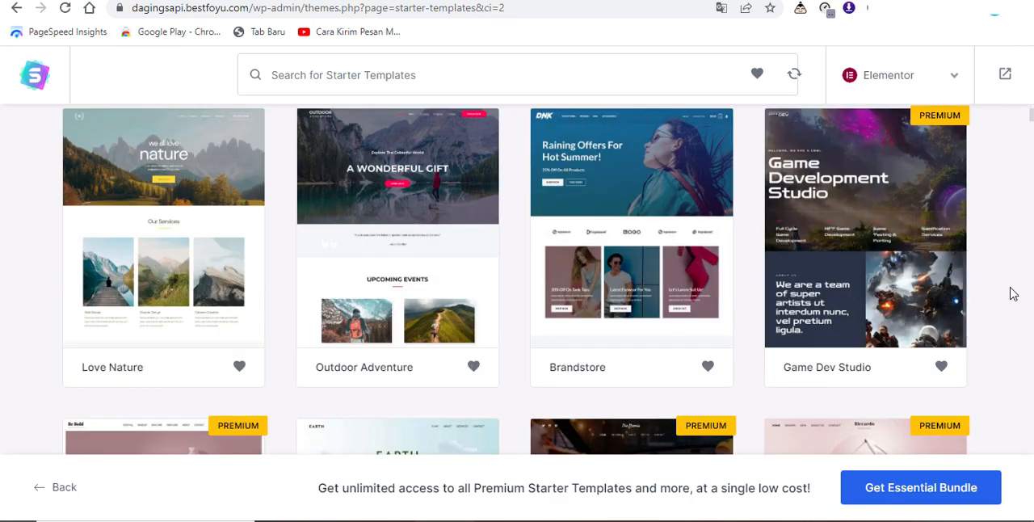
scroll(1013, 294, down, 3)
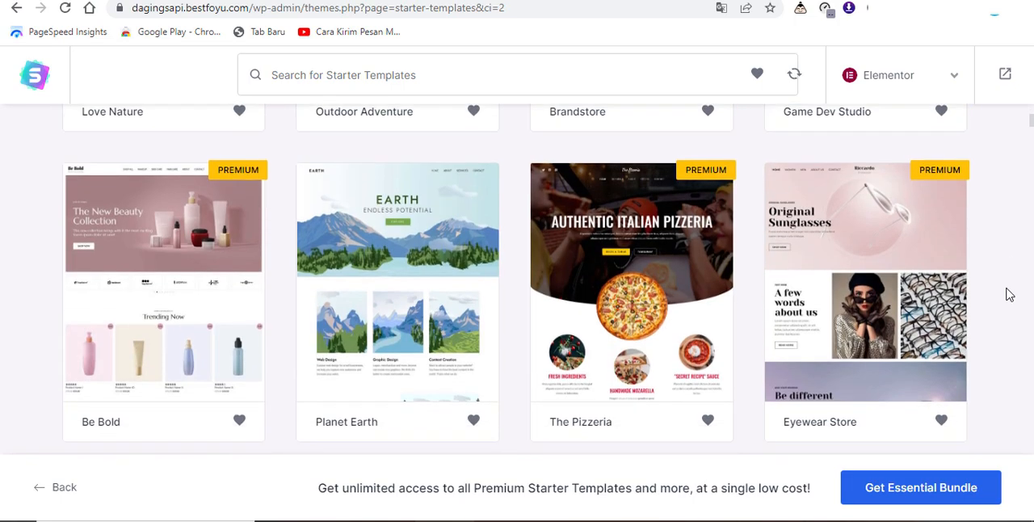
scroll(268, 300, down, 6)
scroll(268, 300, up, 4)
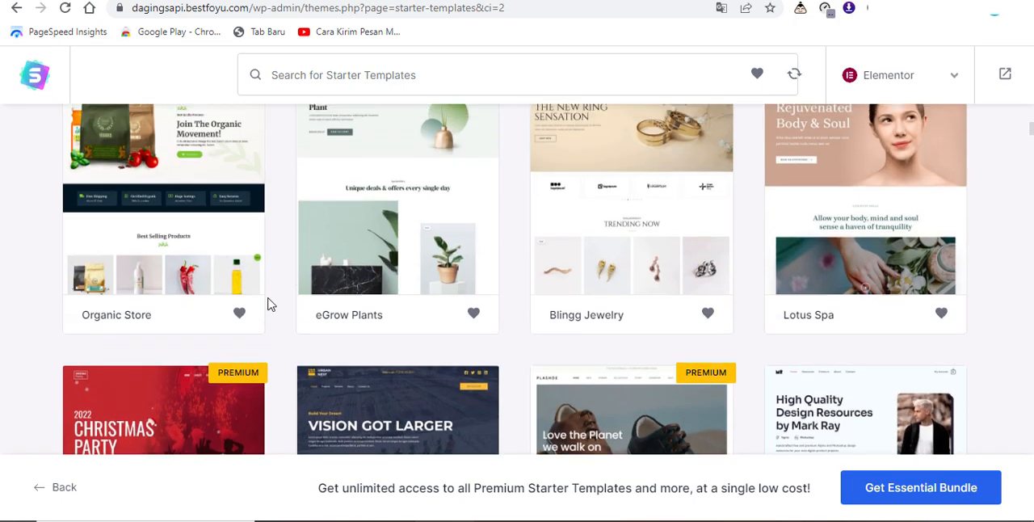
scroll(269, 304, up, 9)
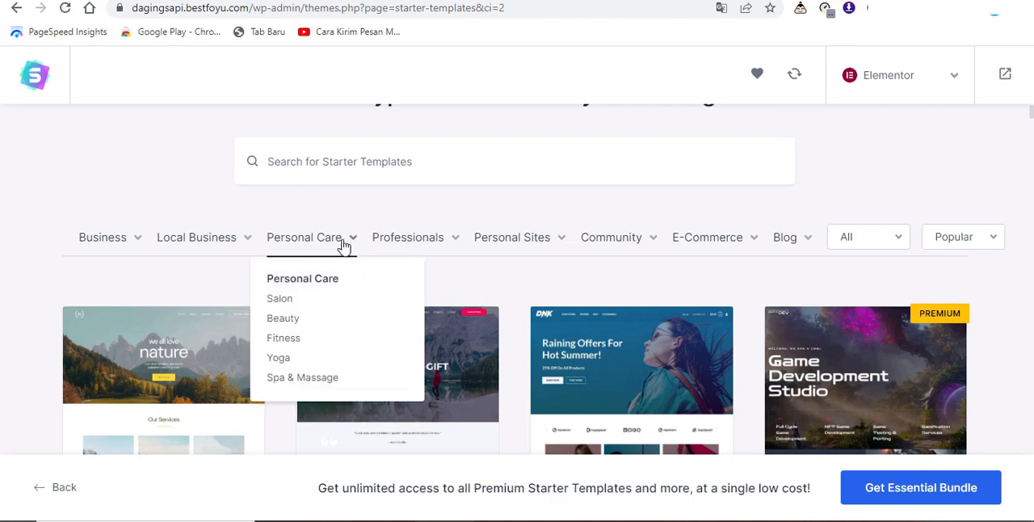
scroll(486, 307, down, 5)
scroll(486, 308, down, 4)
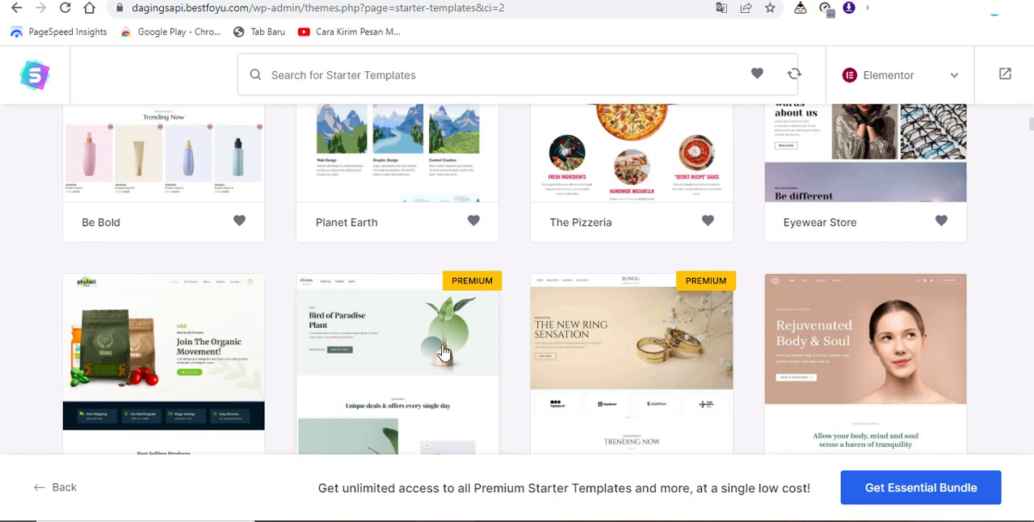
scroll(444, 352, down, 5)
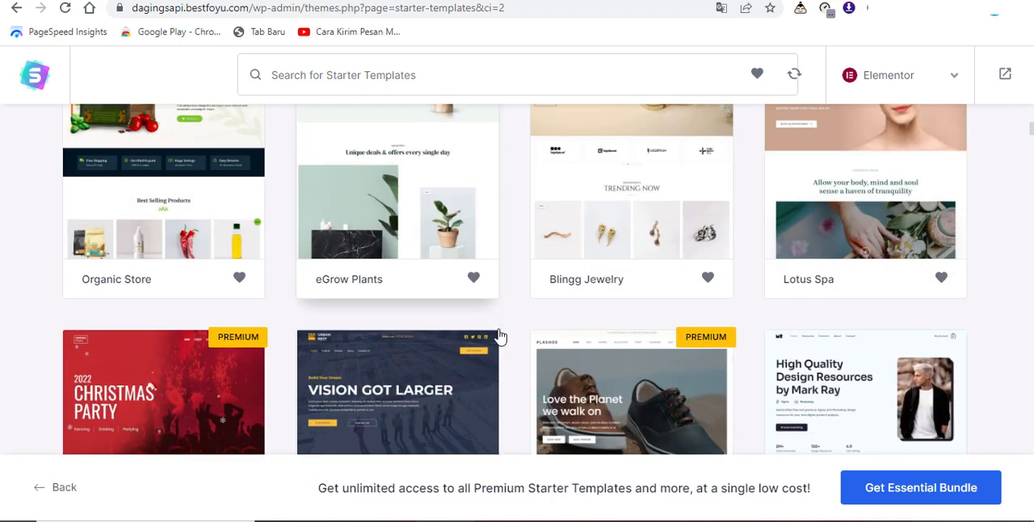
scroll(571, 324, down, 7)
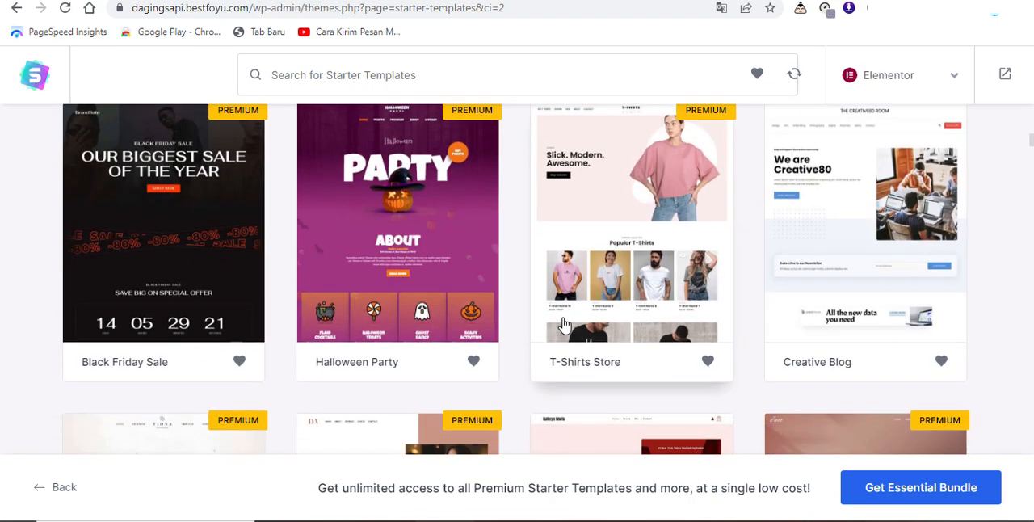
scroll(565, 329, down, 10)
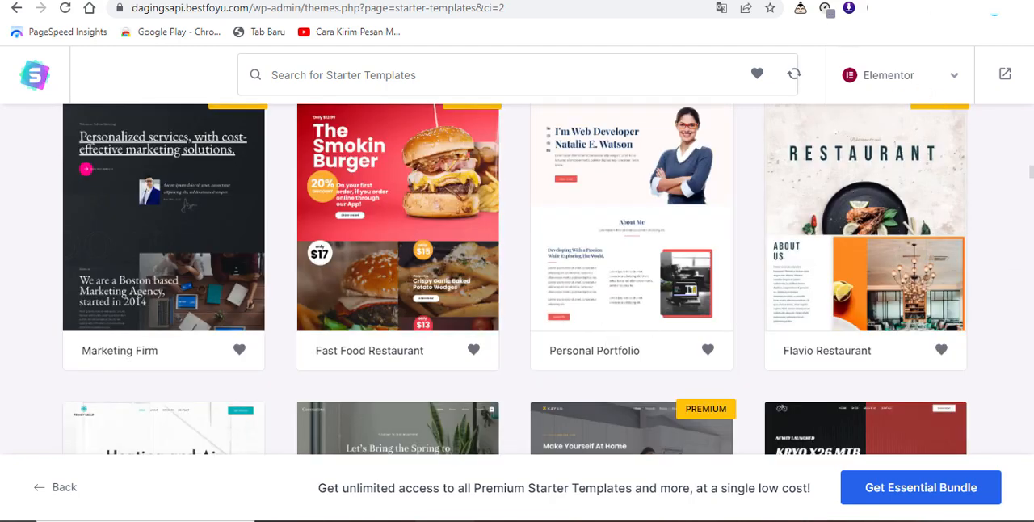
Step: Switch to the mieahay.com website and review its homepage as a design reference
click(602, 2)
scroll(628, 237, down, 3)
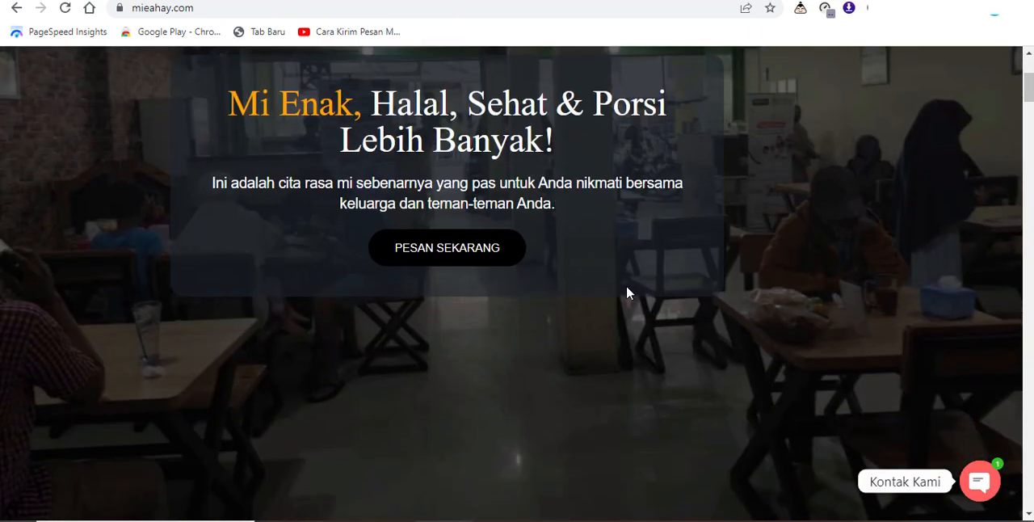
scroll(628, 289, up, 2)
scroll(626, 285, up, 1)
scroll(612, 295, down, 7)
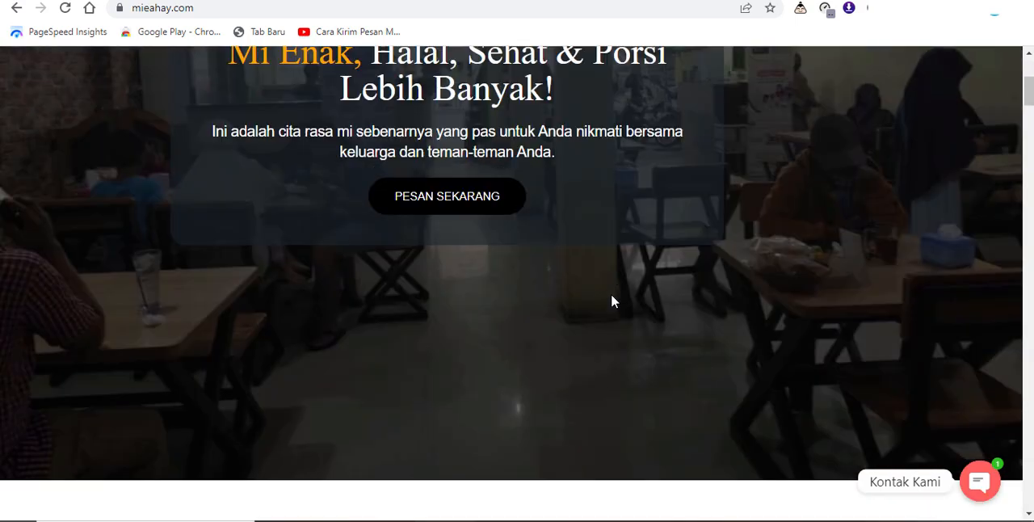
scroll(612, 307, down, 3)
scroll(607, 305, up, 8)
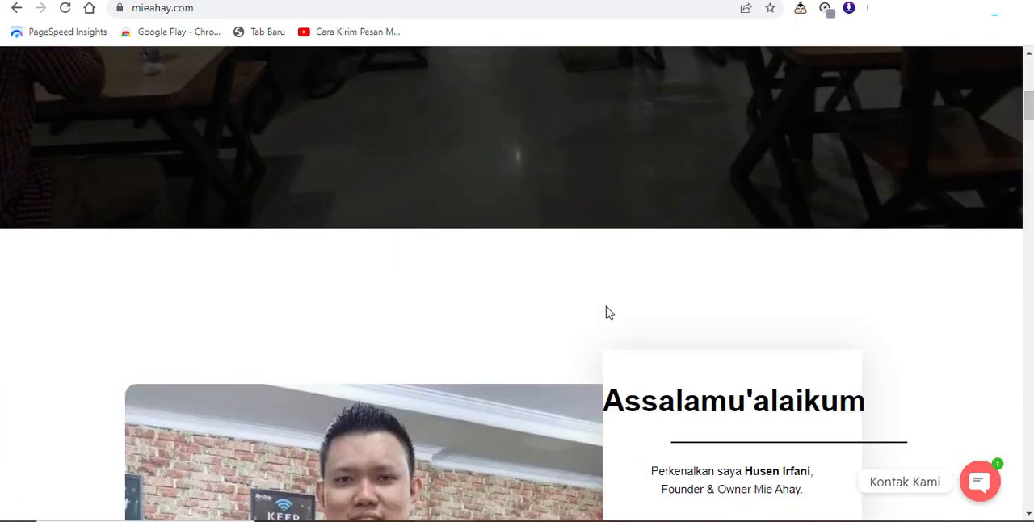
scroll(608, 313, up, 3)
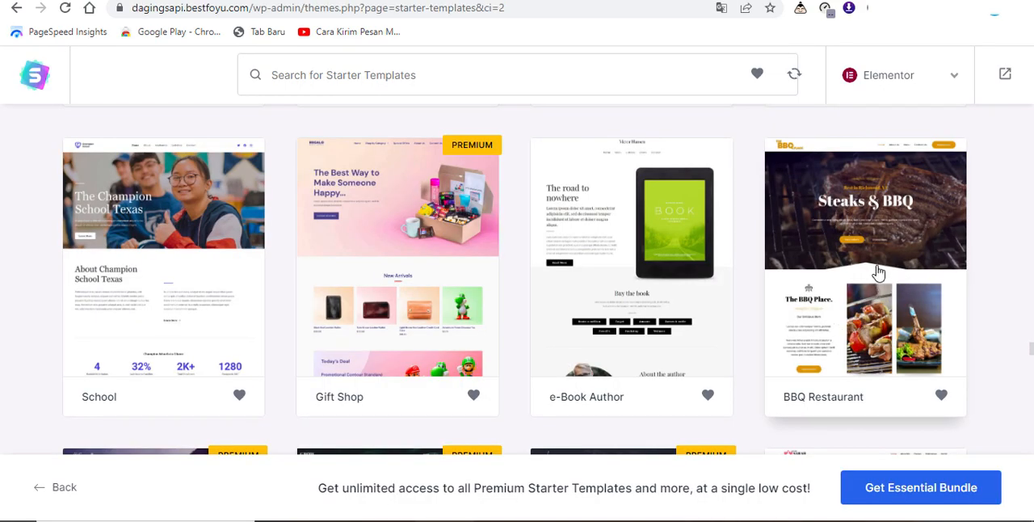
Step: Choose the BBQ Restaurant template, review its preview page and continue without uploading a logo
click(873, 272)
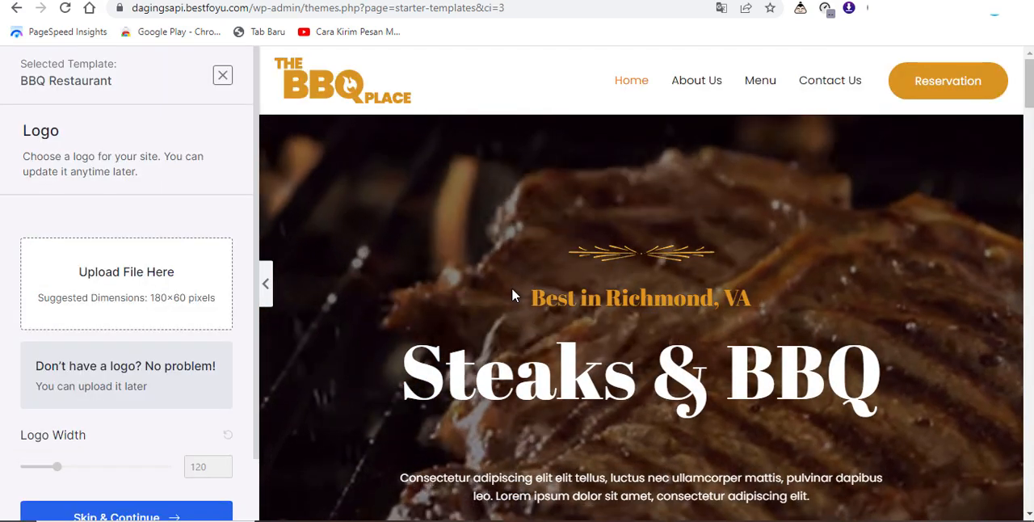
scroll(323, 355, down, 2)
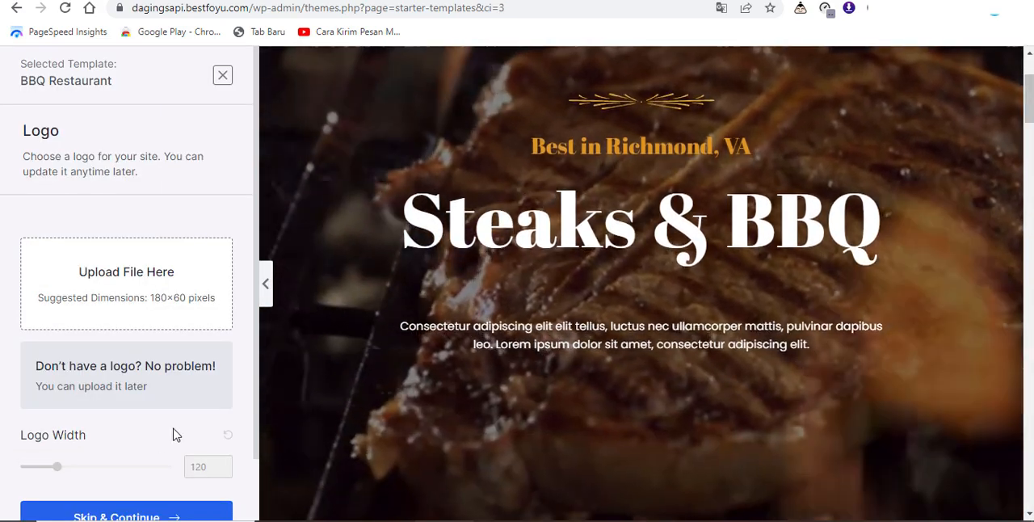
scroll(177, 432, down, 1)
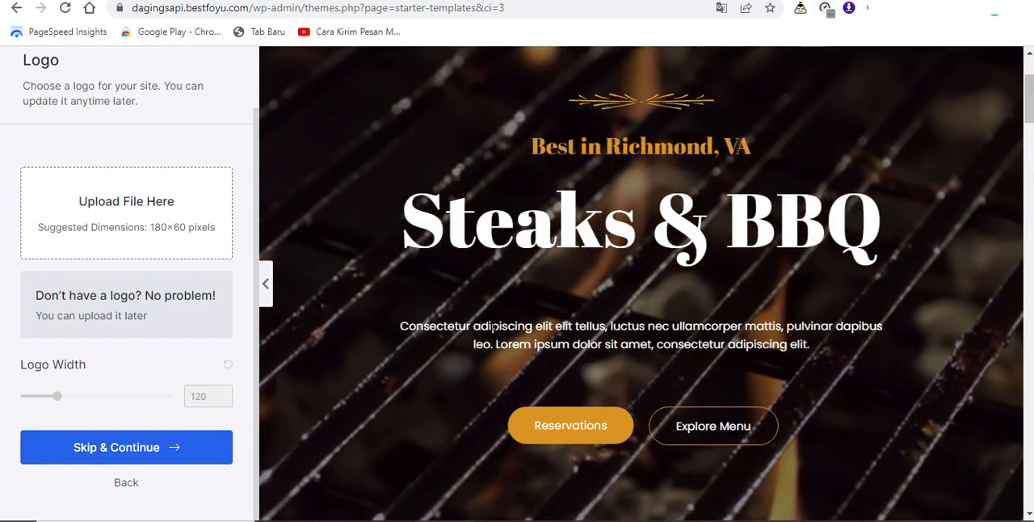
scroll(583, 302, down, 5)
scroll(583, 303, down, 8)
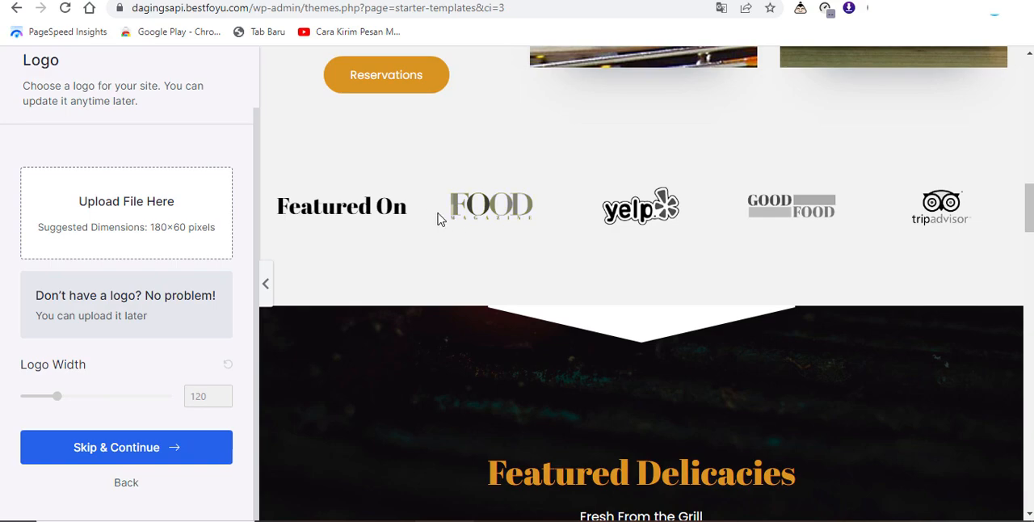
scroll(672, 248, up, 3)
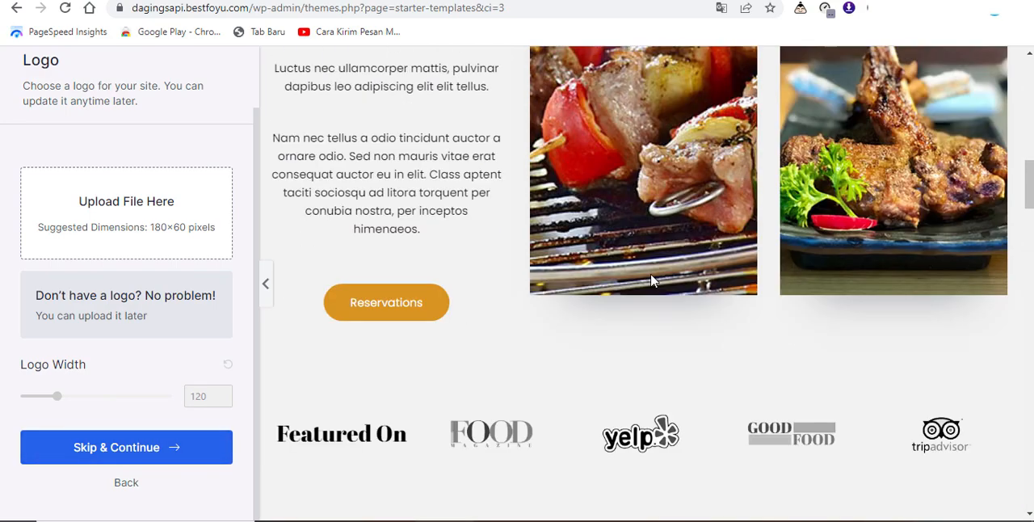
click(153, 449)
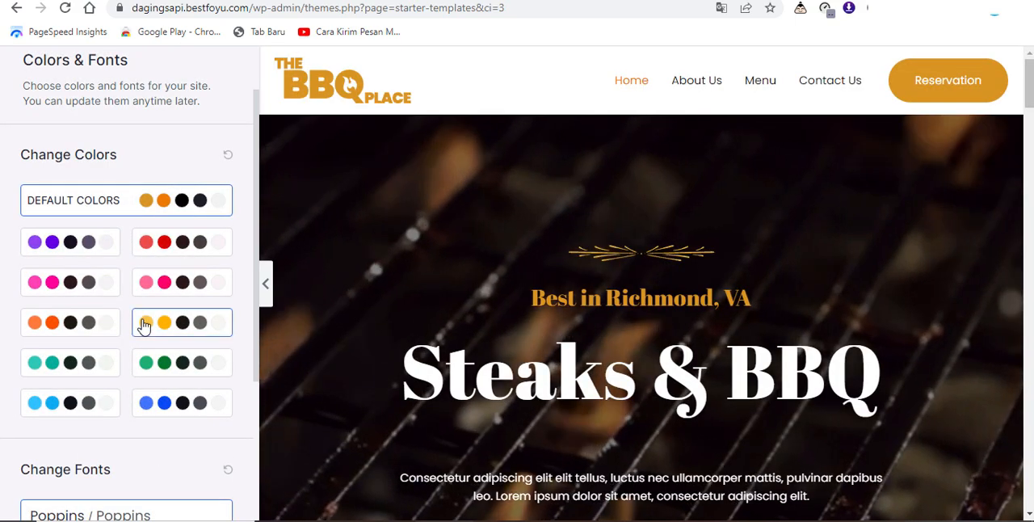
Step: Review the template's default colors in the preview and apply the purple color palette
scroll(472, 260, down, 1)
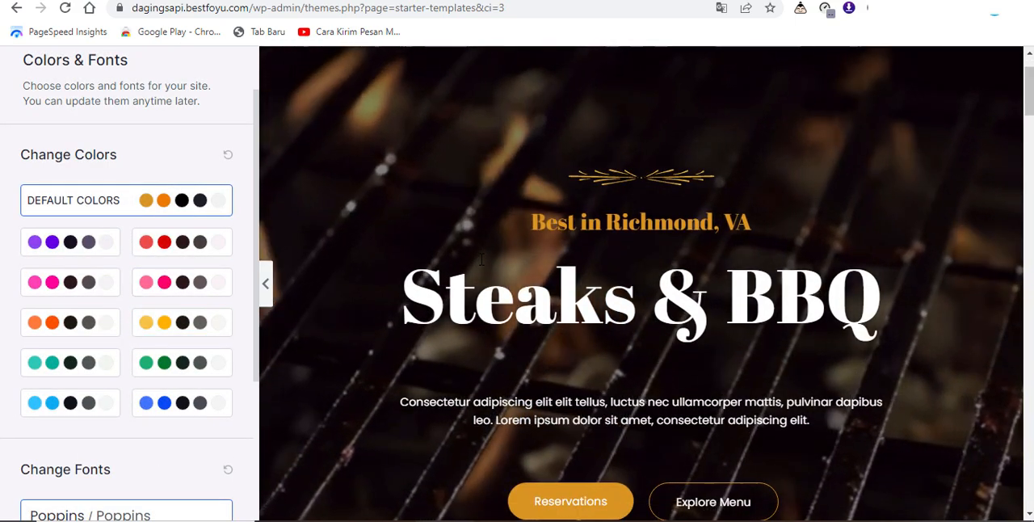
scroll(481, 258, up, 1)
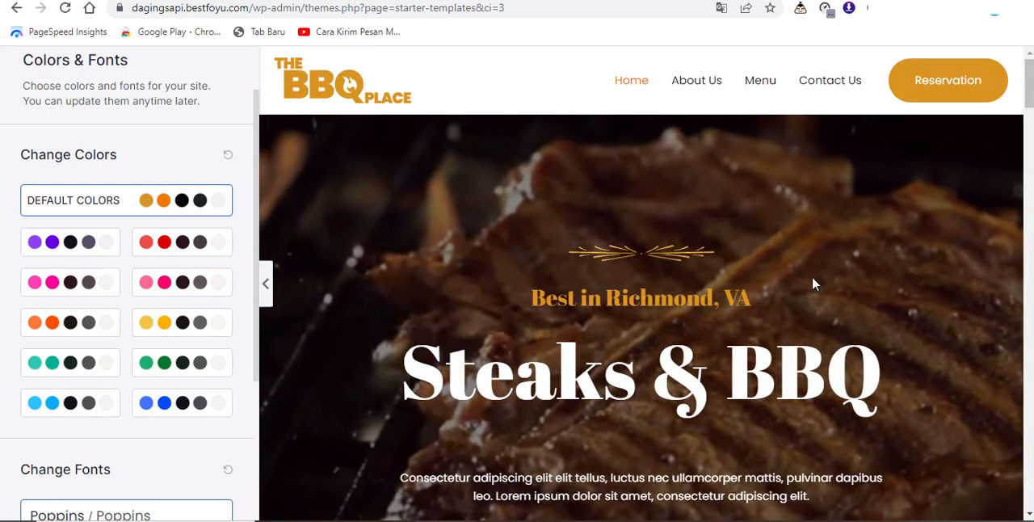
scroll(707, 359, down, 1)
scroll(685, 357, up, 1)
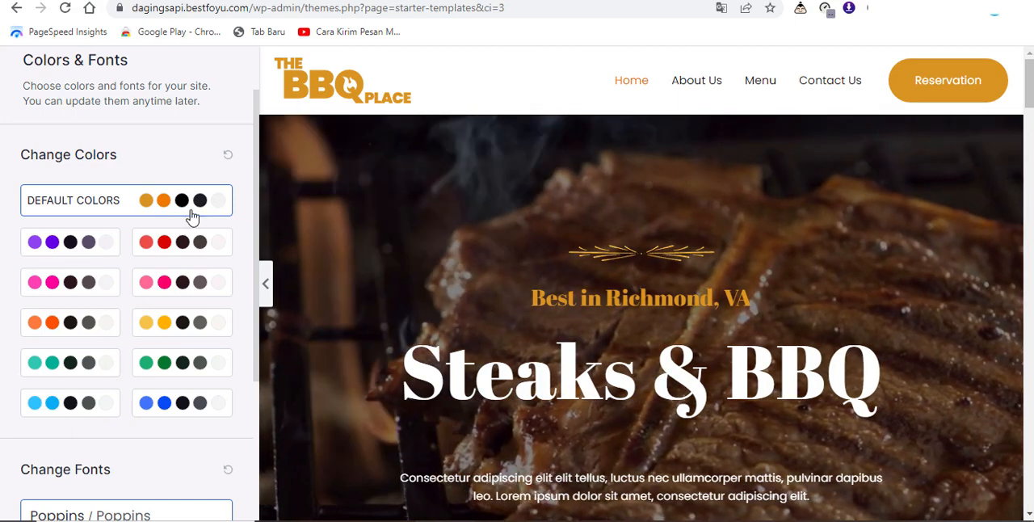
click(87, 244)
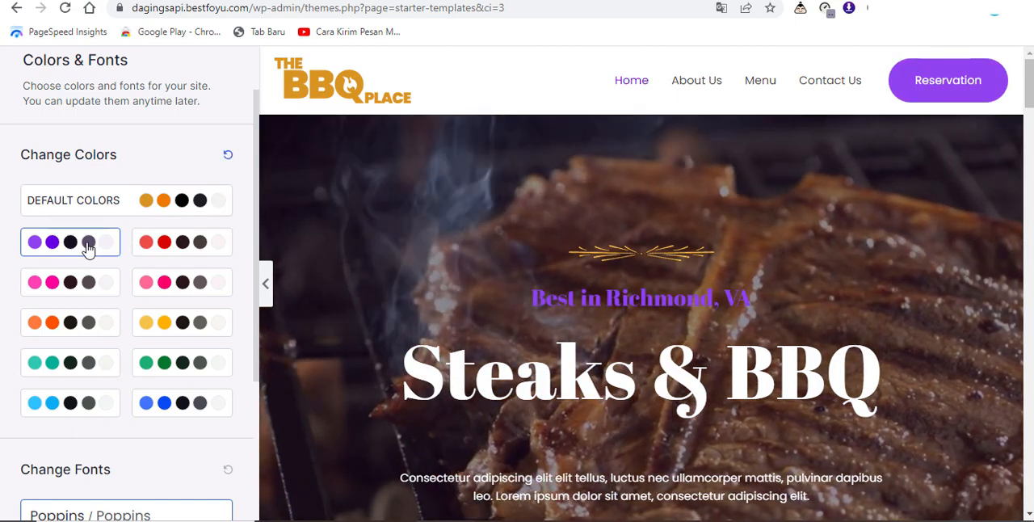
Step: Try the pink, orange and yellow color palettes on the BBQ template preview
click(181, 284)
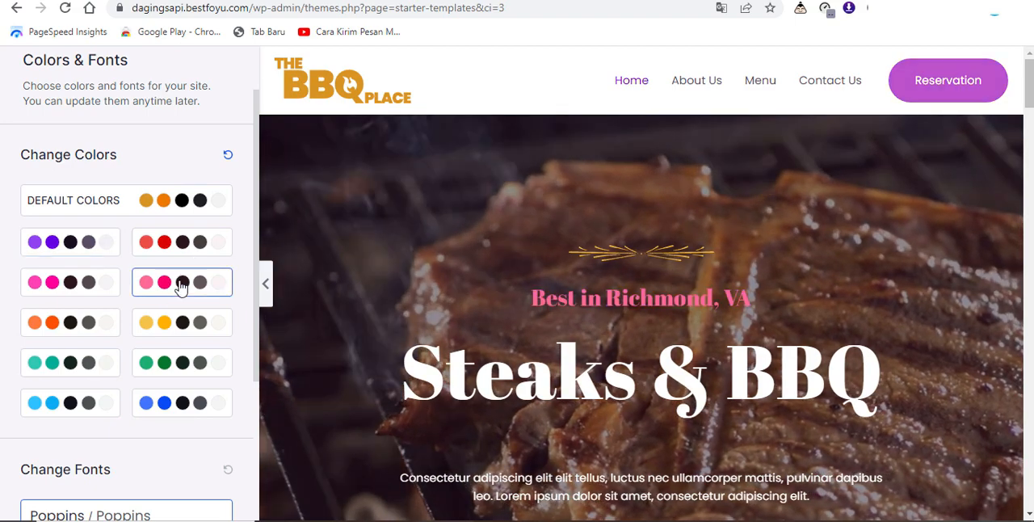
click(47, 324)
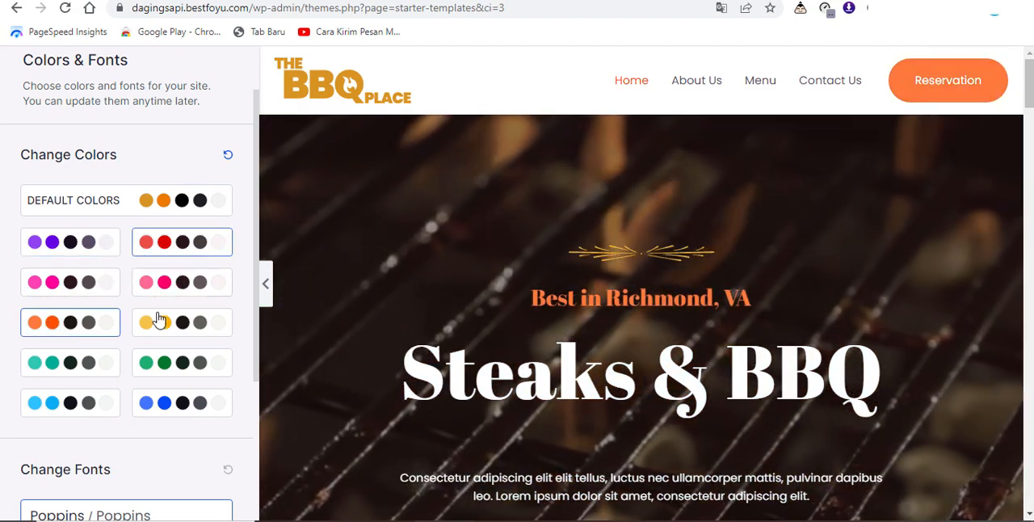
click(160, 322)
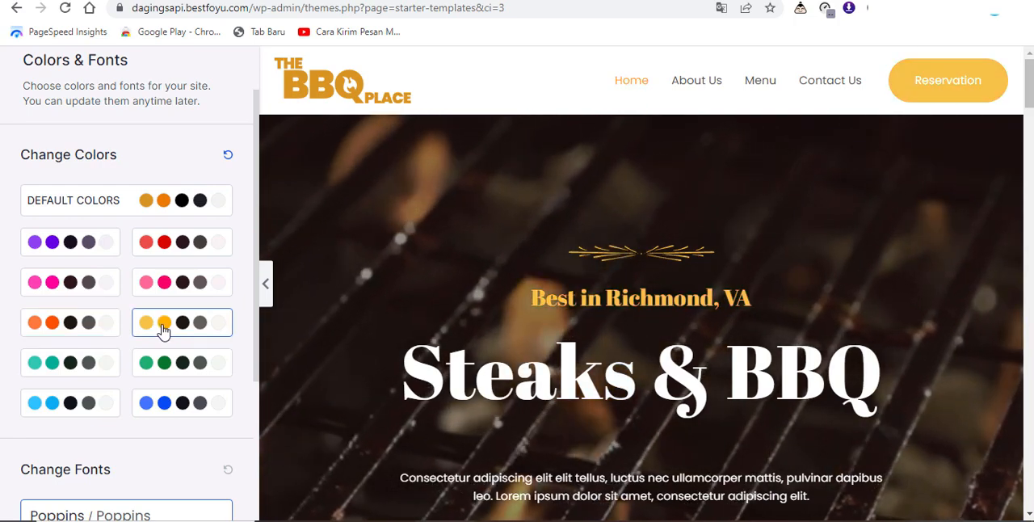
Step: Restore the template's default colors, keep the Poppins / Poppins fonts and continue to the final setup form
click(181, 202)
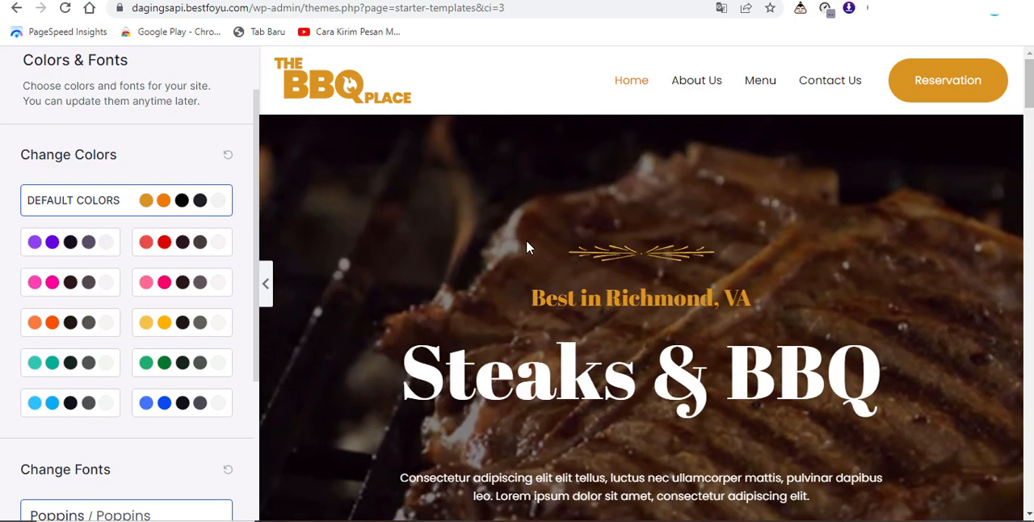
scroll(194, 340, down, 3)
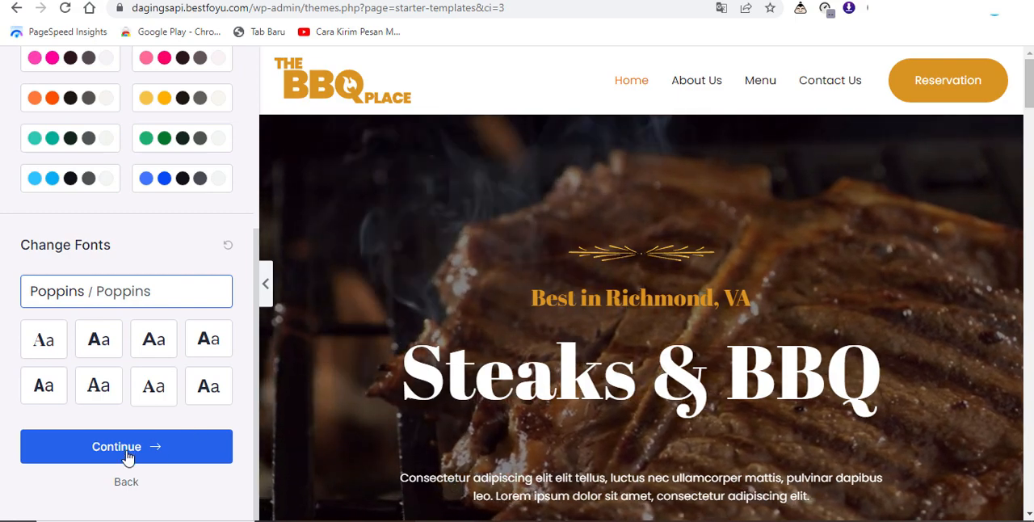
click(126, 457)
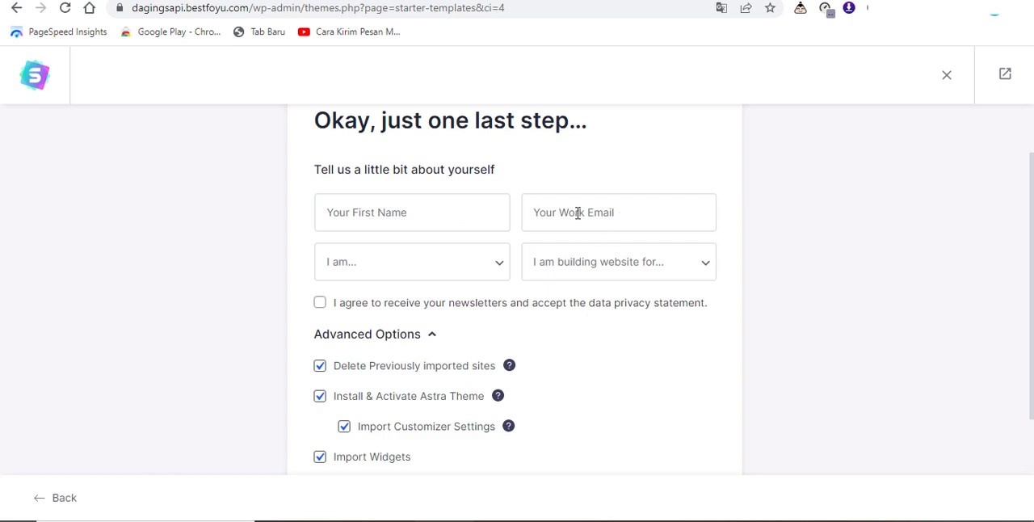
Step: Set the experience level to Intermediate and the website purpose to Myself/My Company, then submit and build the website
click(499, 270)
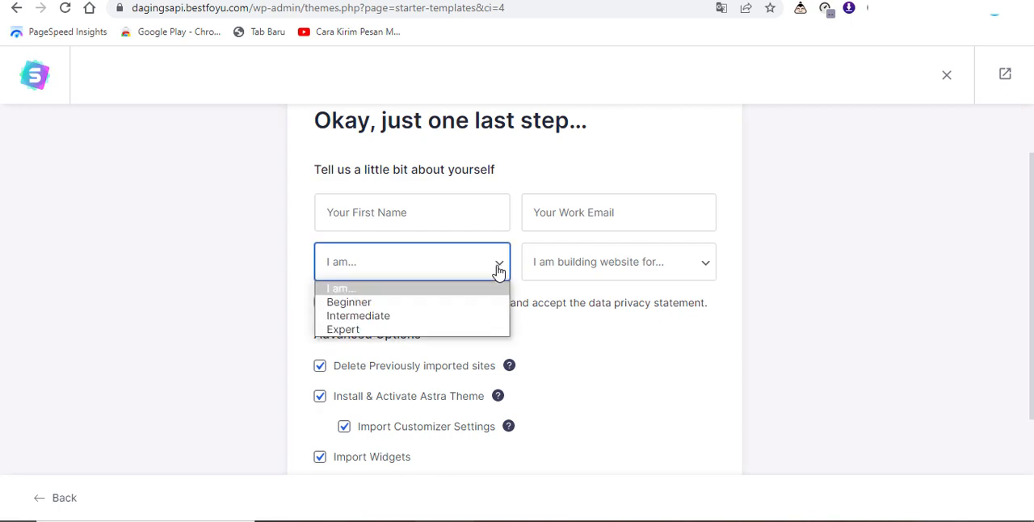
click(401, 316)
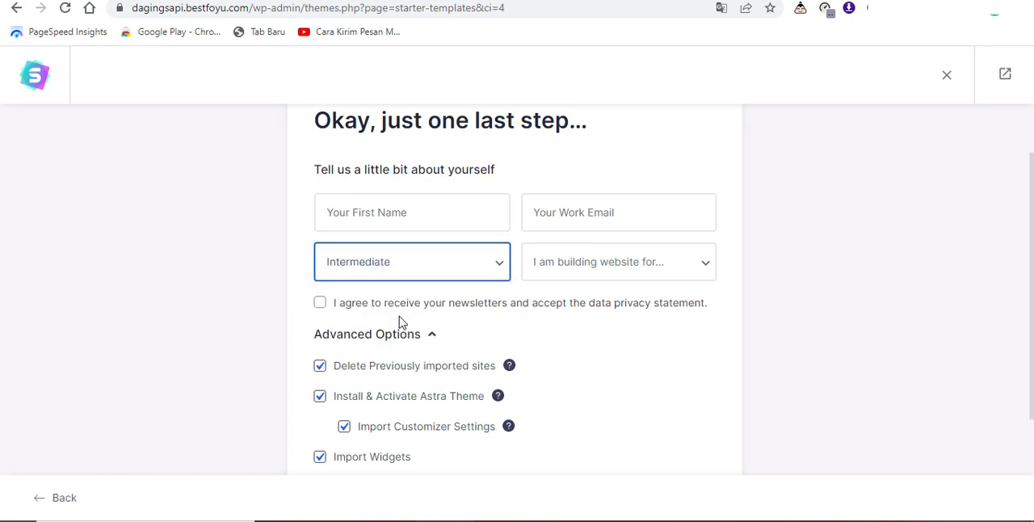
click(695, 272)
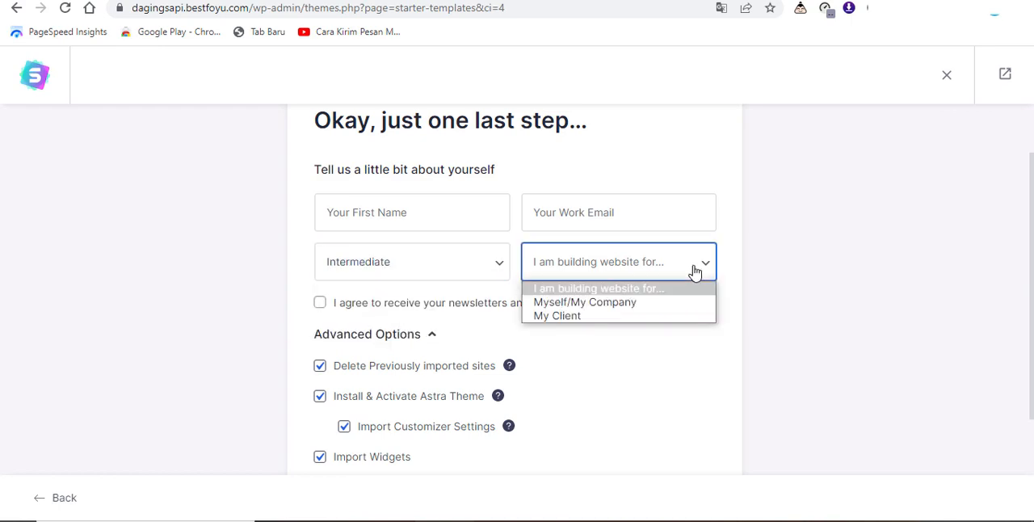
click(628, 303)
scroll(623, 358, down, 2)
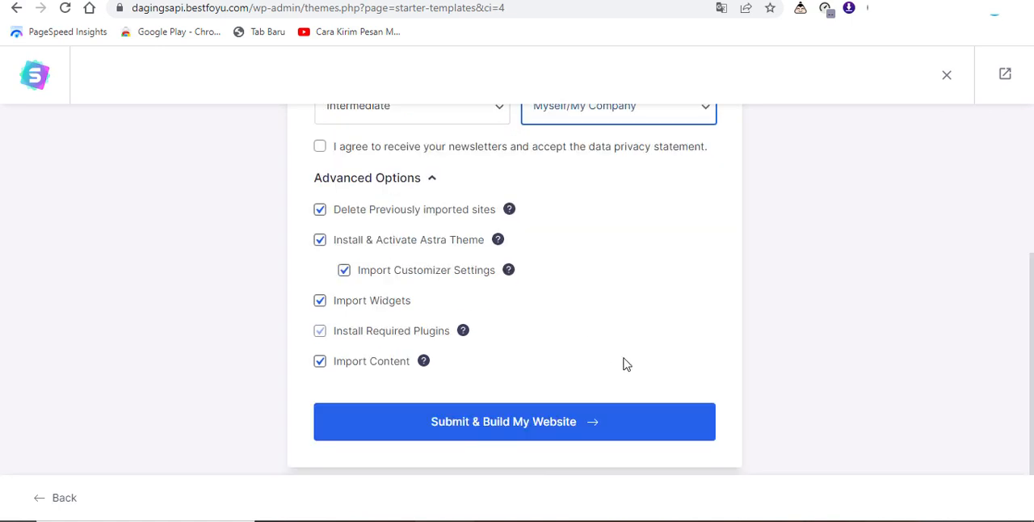
click(531, 432)
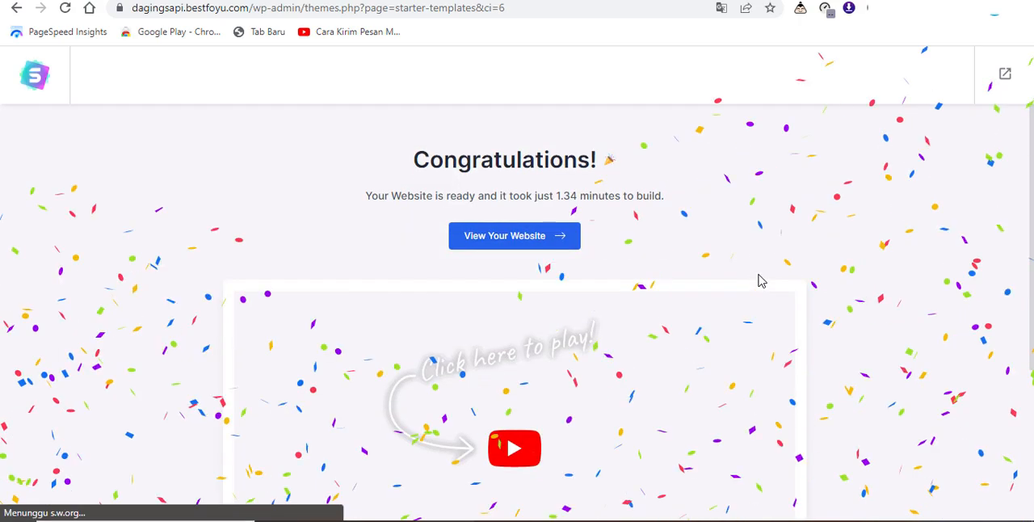
scroll(761, 279, down, 2)
scroll(760, 280, up, 2)
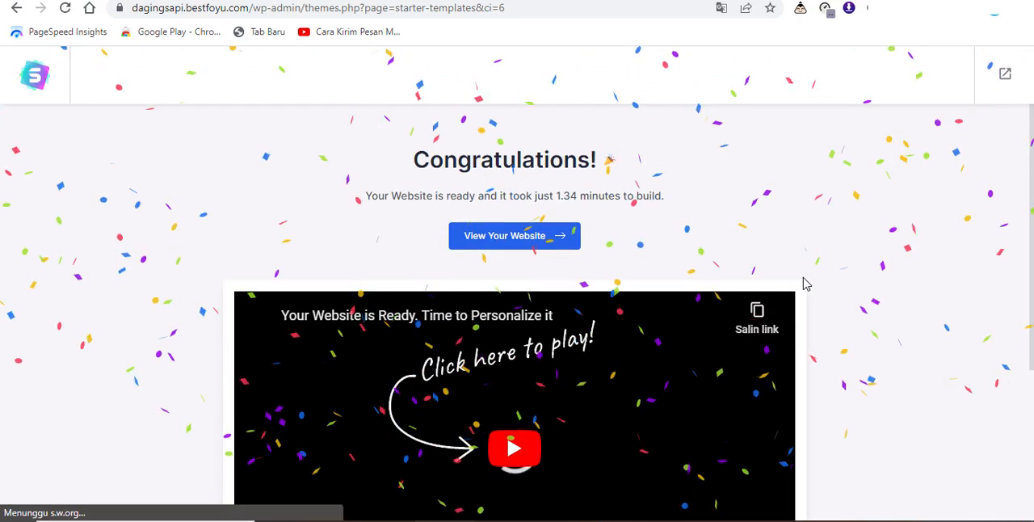
scroll(846, 289, down, 4)
scroll(846, 289, up, 5)
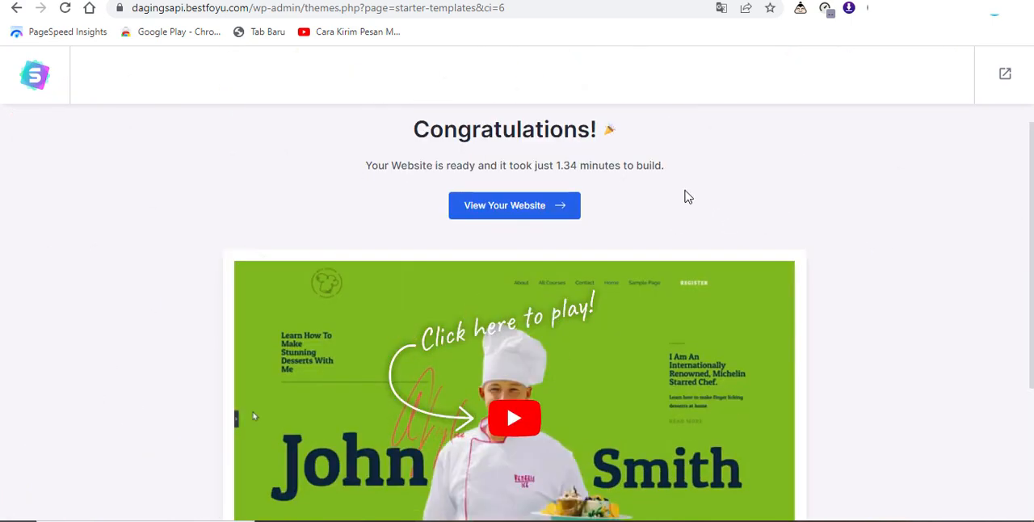
scroll(670, 214, up, 1)
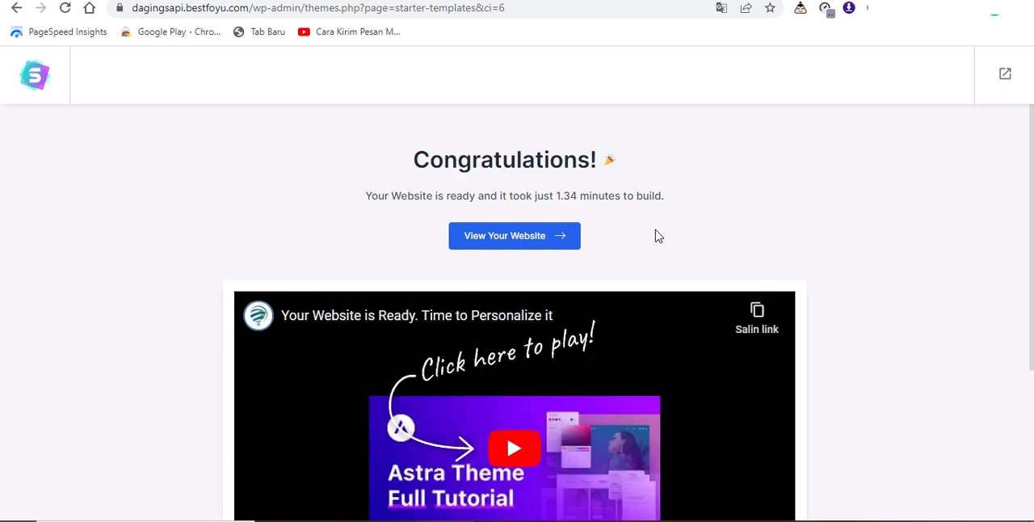
Step: Open the newly built website and review its homepage sections from the hero banner down through the customer testimonials
click(538, 246)
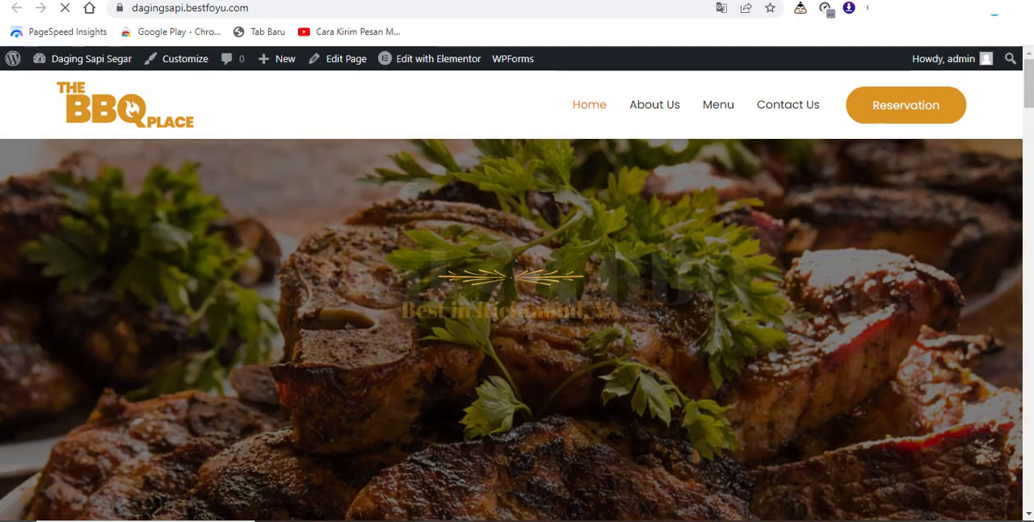
scroll(502, 230, down, 5)
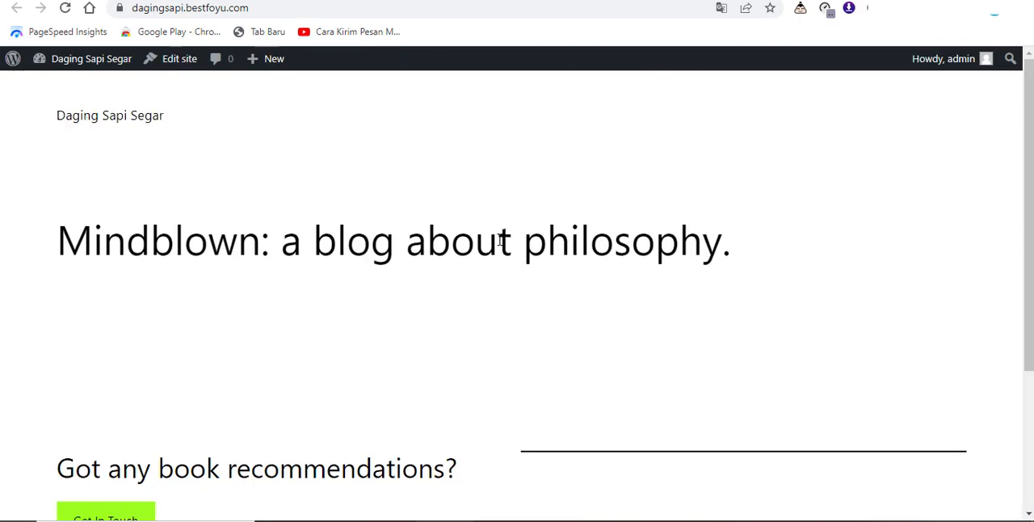
scroll(502, 246, down, 3)
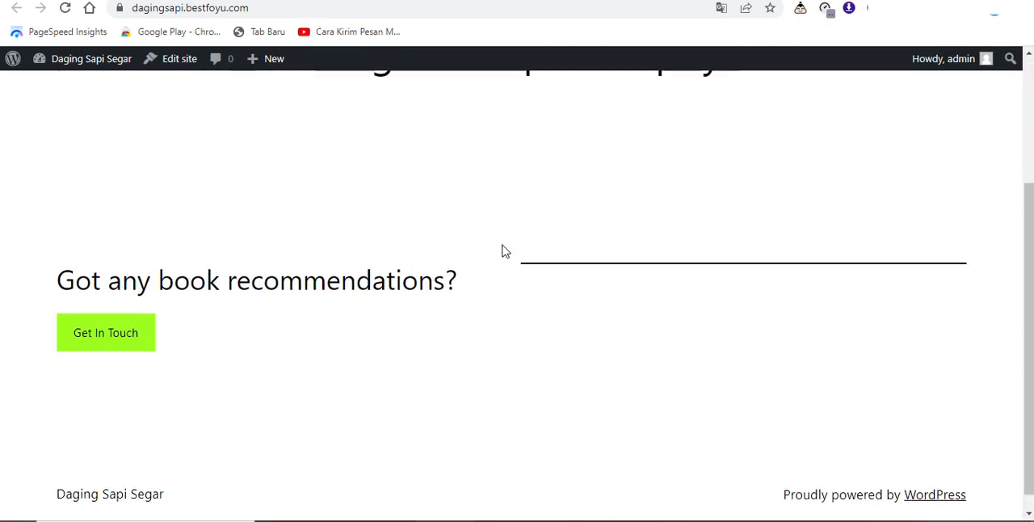
scroll(504, 246, up, 3)
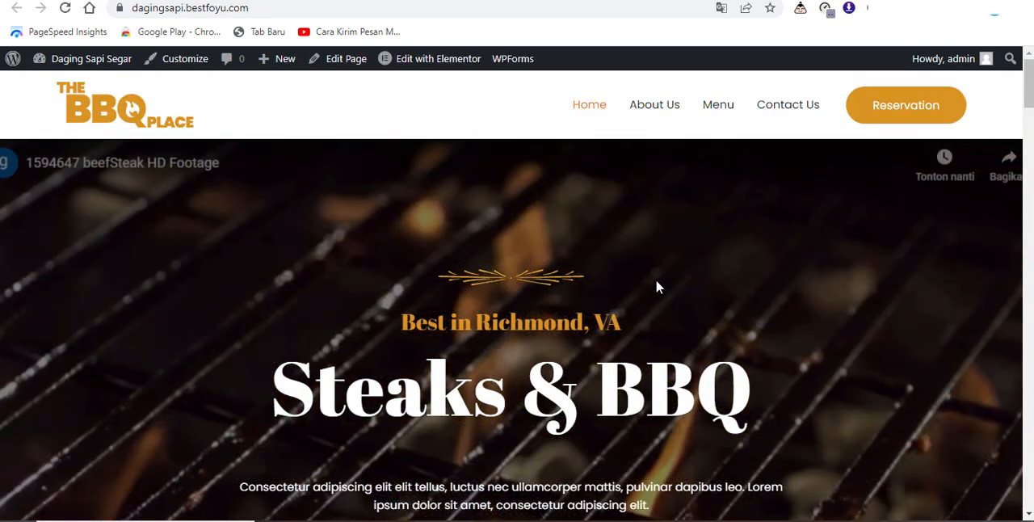
scroll(656, 286, down, 1)
scroll(641, 318, down, 6)
scroll(605, 302, up, 2)
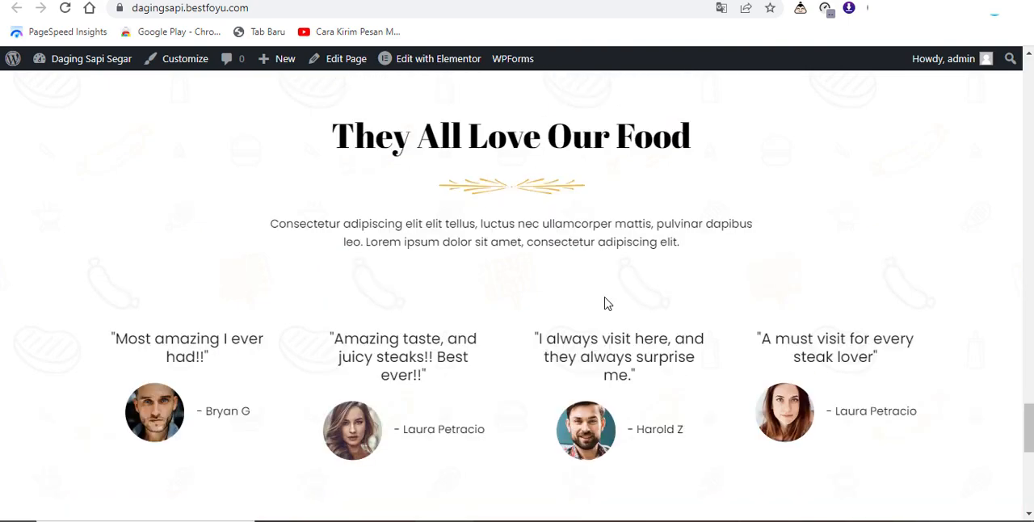
scroll(605, 302, down, 3)
scroll(604, 298, up, 12)
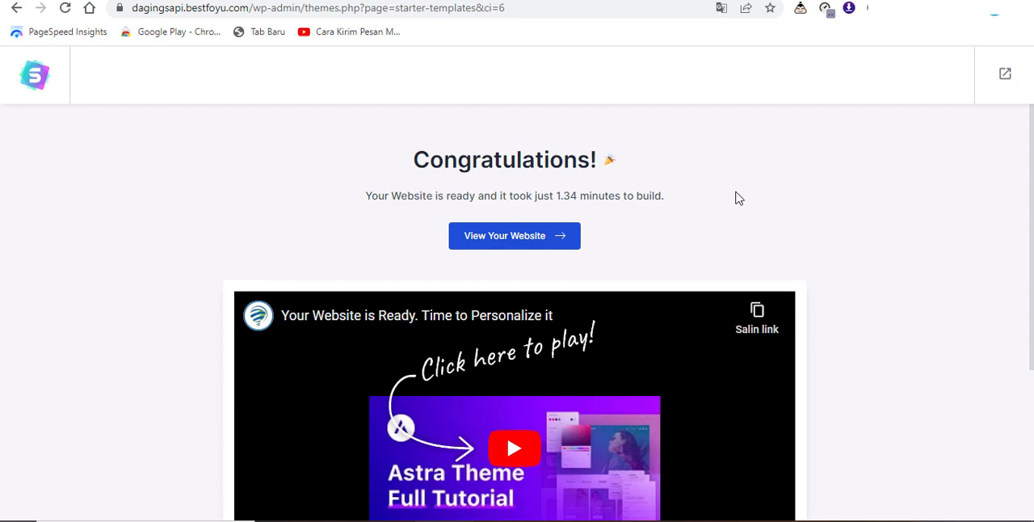
Step: Exit the Starter Templates wizard to the WordPress dashboard and bring up the Pages options
click(1004, 77)
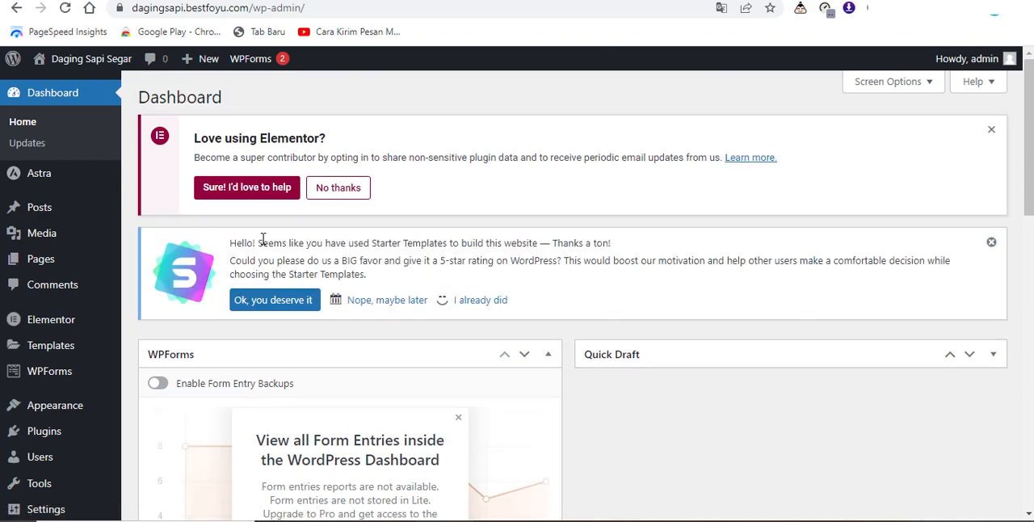
mouse_move(42, 269)
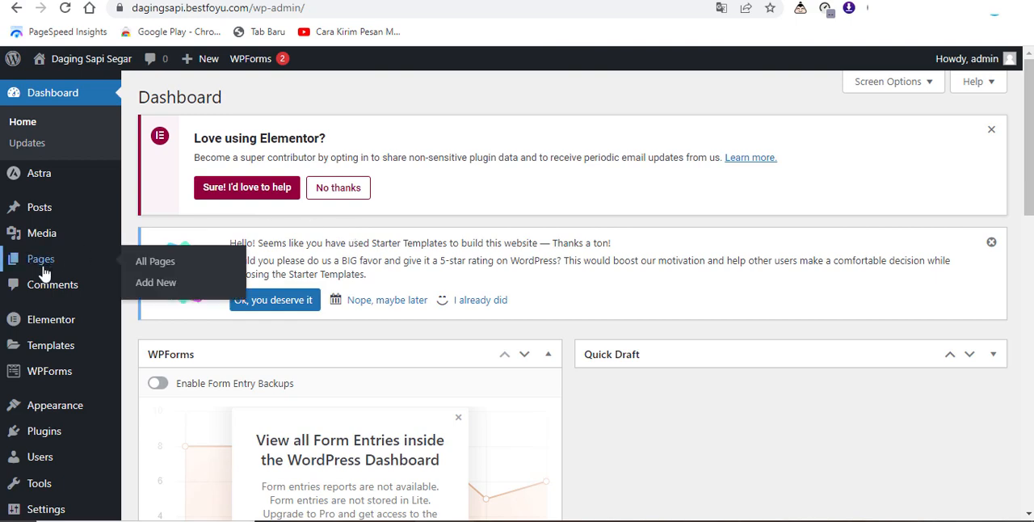